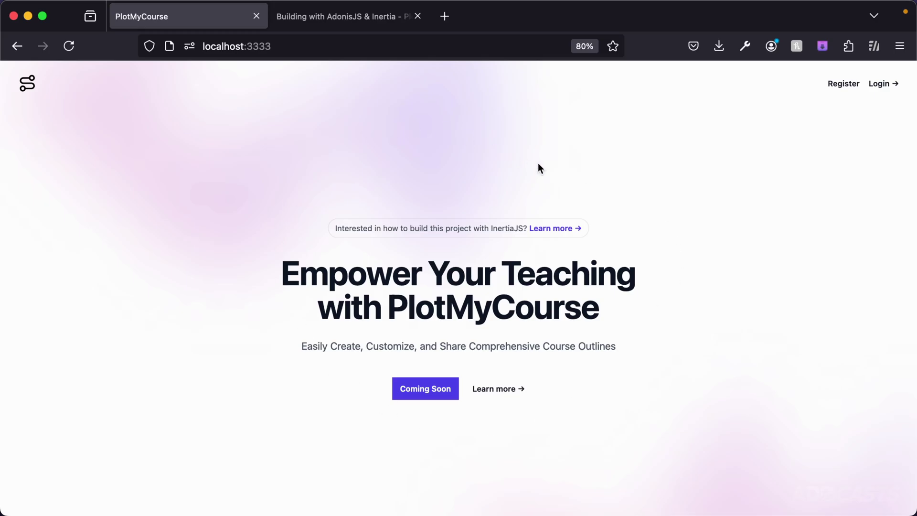
Visit the Register, Login and Forgot Password pages, then return to the login form.
left_click(848, 84)
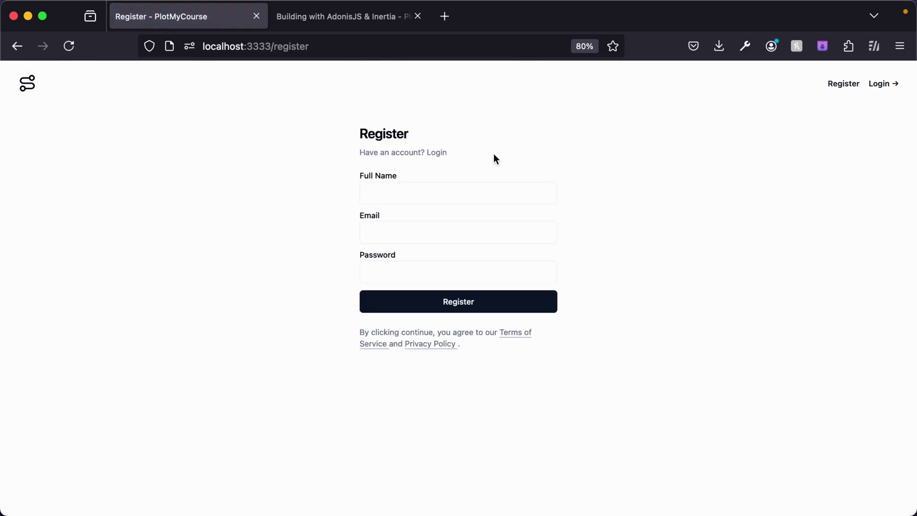
left_click(436, 153)
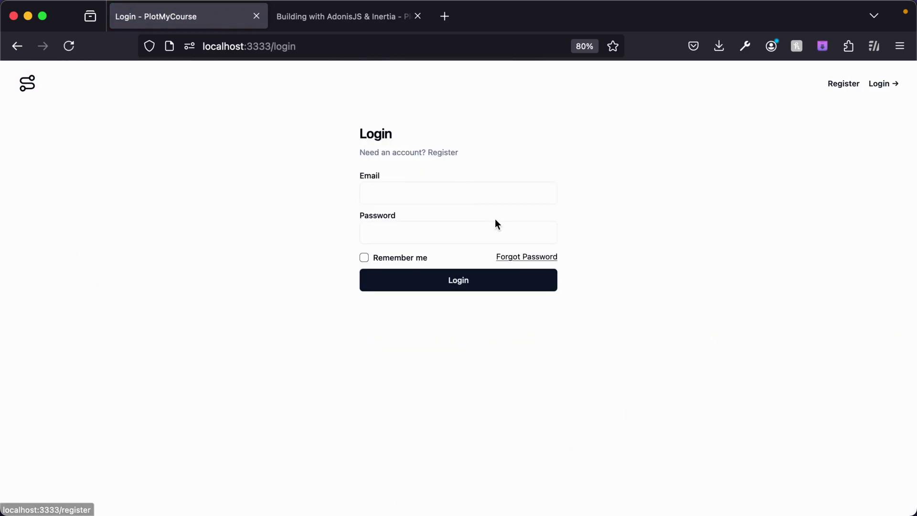
left_click(514, 258)
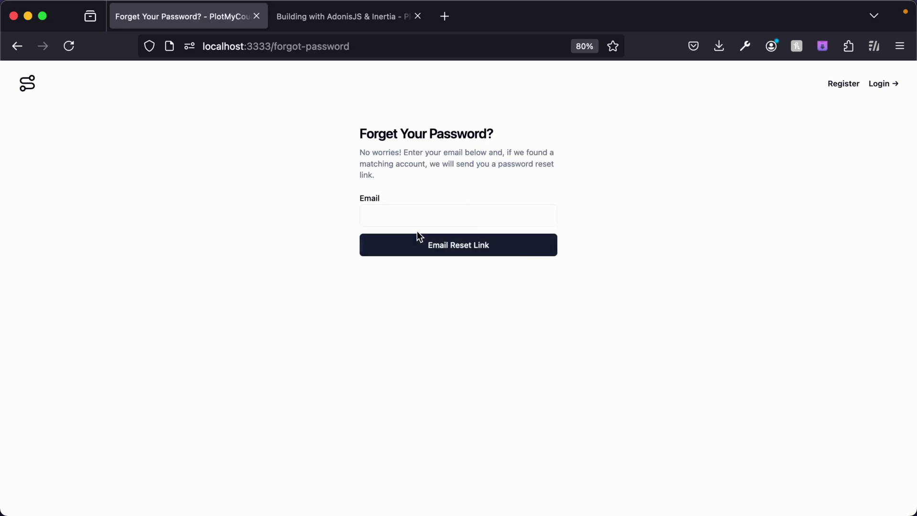
key("super+bracketleft")
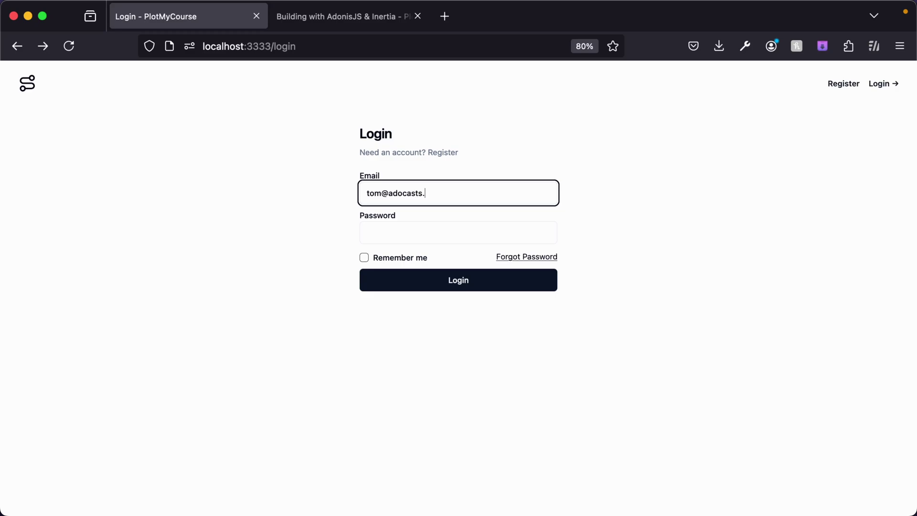
Sign in with the account's email and password, leaving remember me unchecked.
key("Tab")
key("super+v")
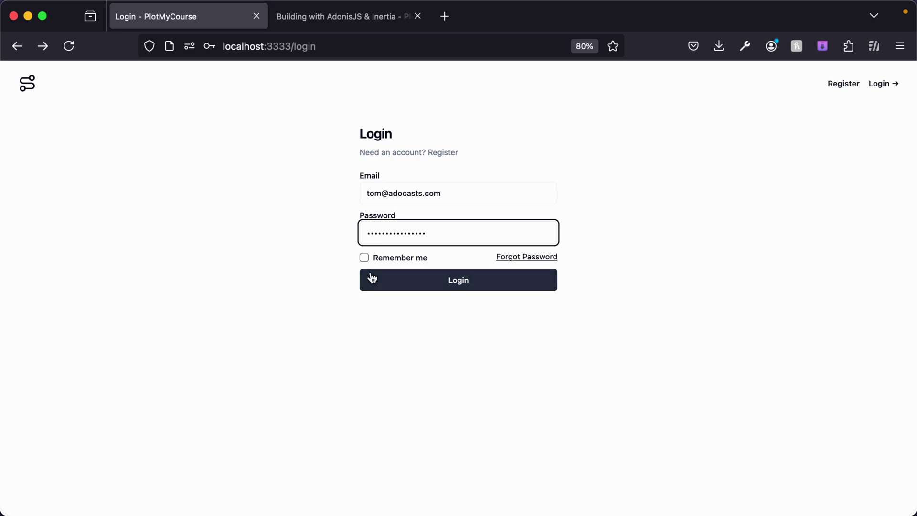
left_click(364, 257)
left_click(364, 258)
left_click(404, 278)
left_click(411, 272)
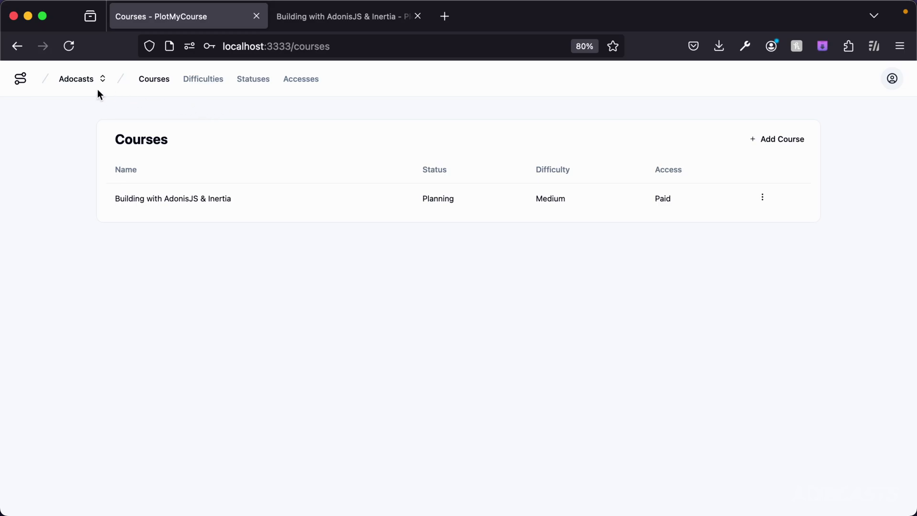
left_click(78, 81)
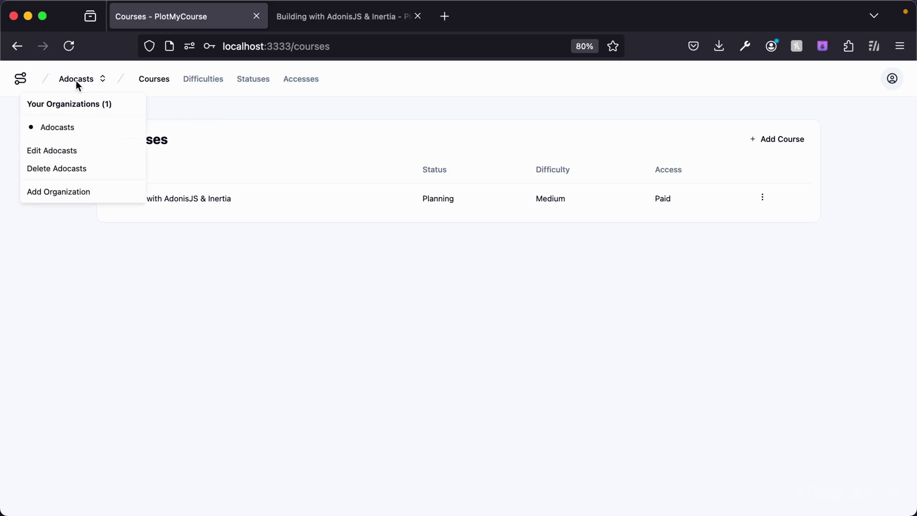
Add a new organization named Example.
left_click(50, 192)
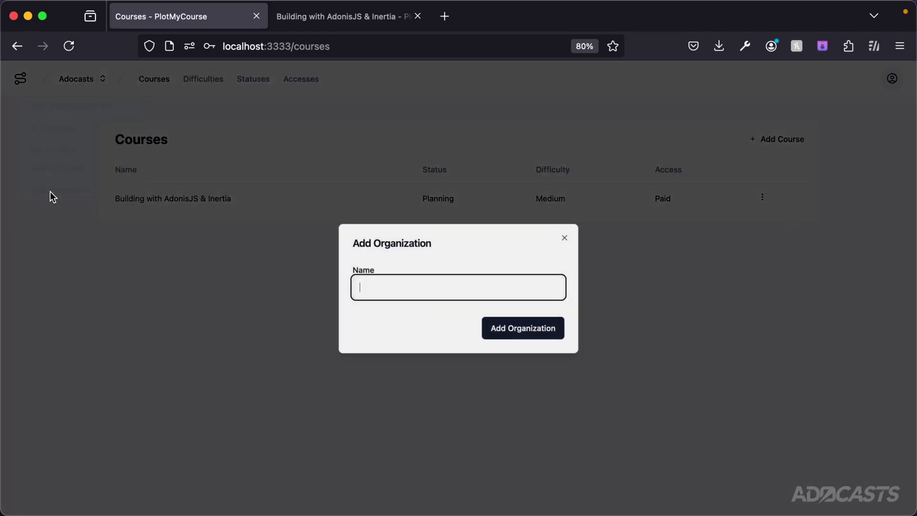
type("Example")
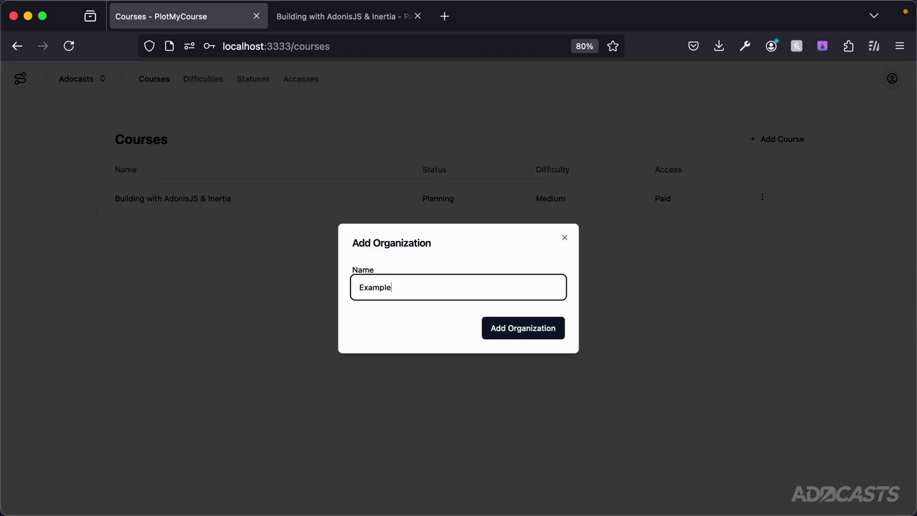
key("Return")
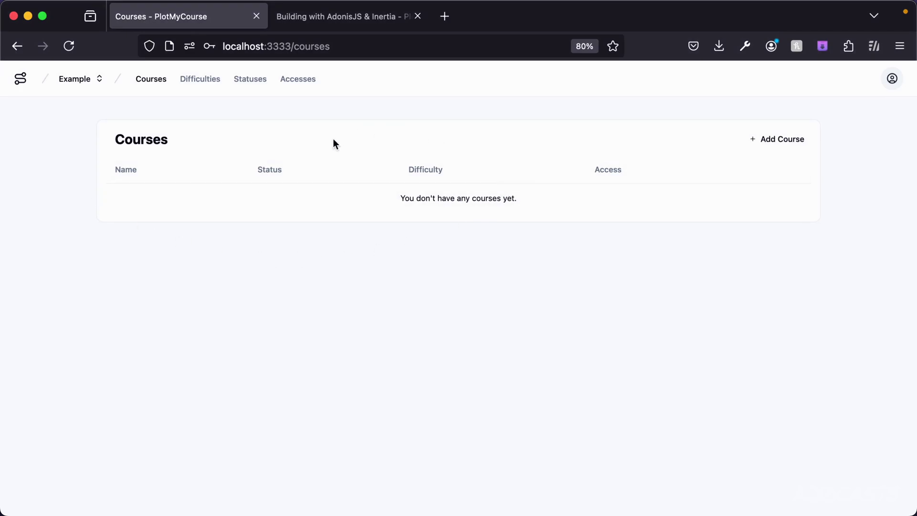
left_click(781, 141)
Create the course My Cool Course with Free access, Planned status and Easy difficulty.
type("M")
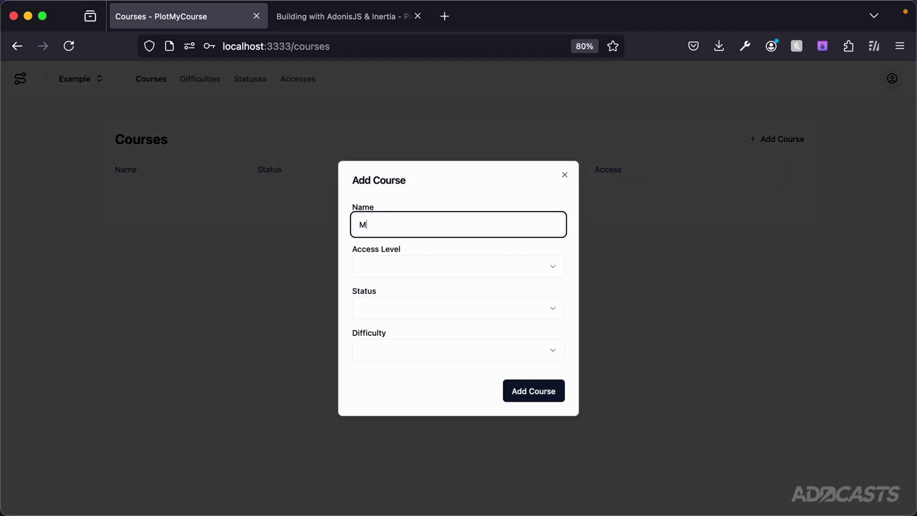
type("y Cool Course")
left_click(509, 261)
left_click(408, 293)
left_click(385, 307)
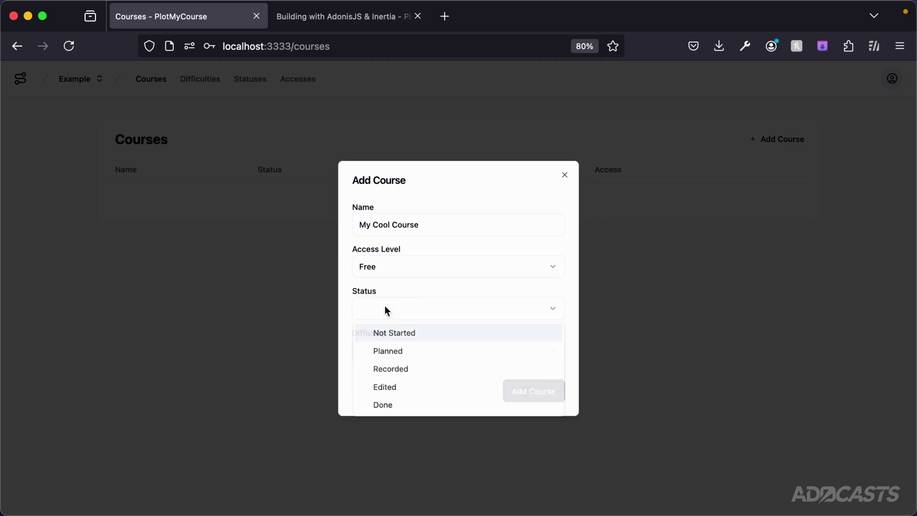
left_click(390, 350)
left_click(399, 345)
left_click(385, 372)
left_click(523, 395)
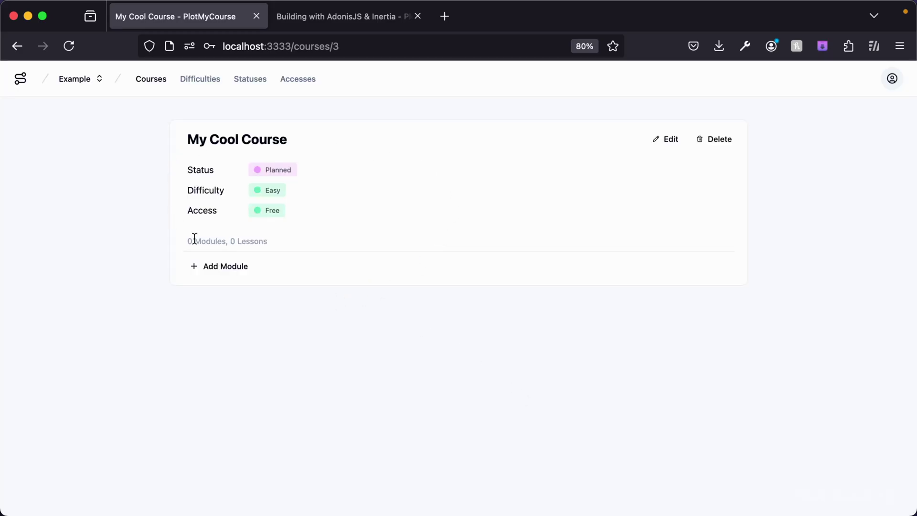
left_click(210, 266)
Create the module My Cool Module with status Not Started.
type("My Cool Module")
left_click(375, 311)
left_click(374, 311)
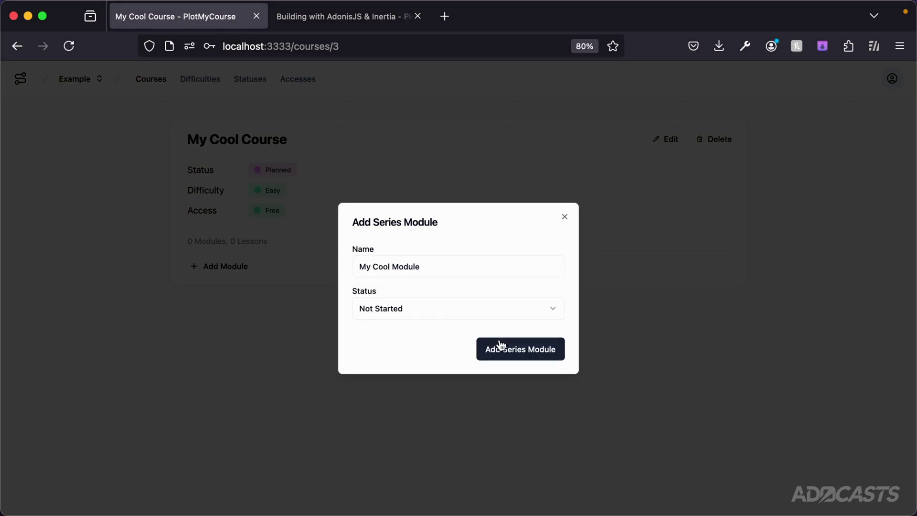
left_click(499, 346)
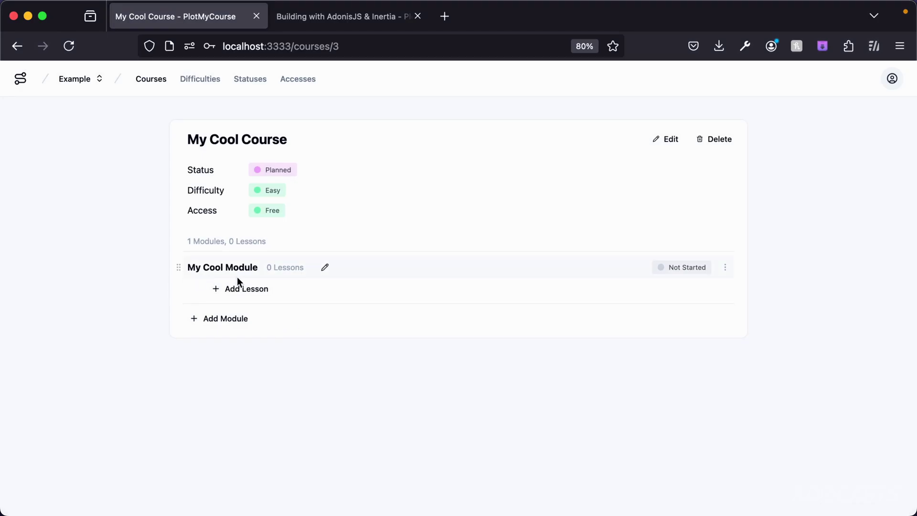
Add the lesson My Cool Lesson with a publish date of August 6, 2024.
left_click(239, 291)
type("My Cool Lesson")
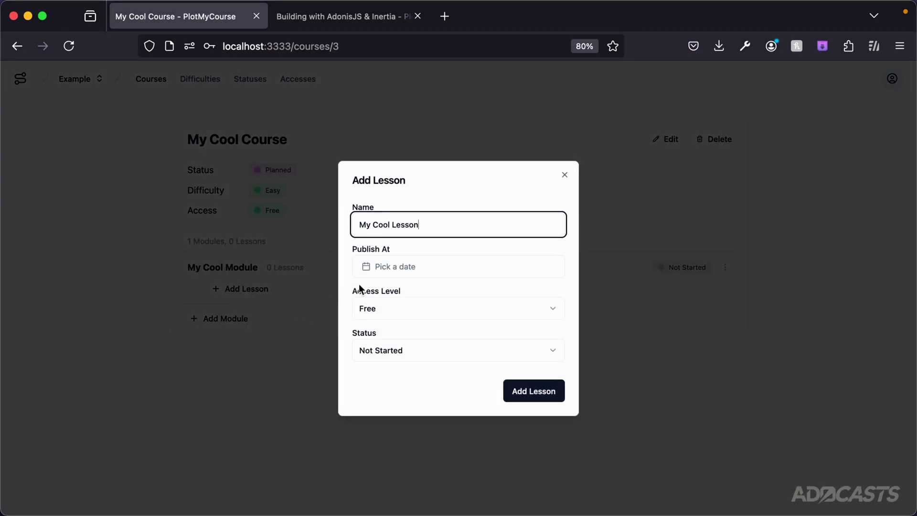
left_click(403, 268)
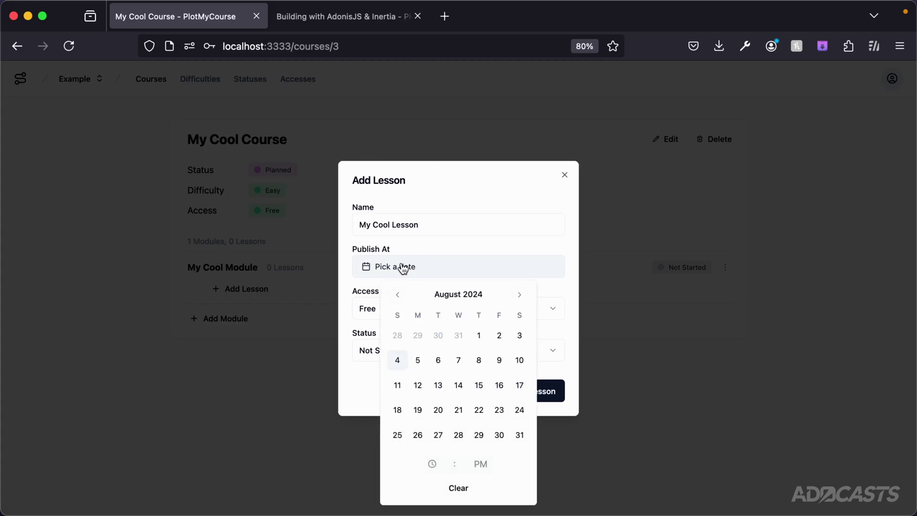
left_click(438, 361)
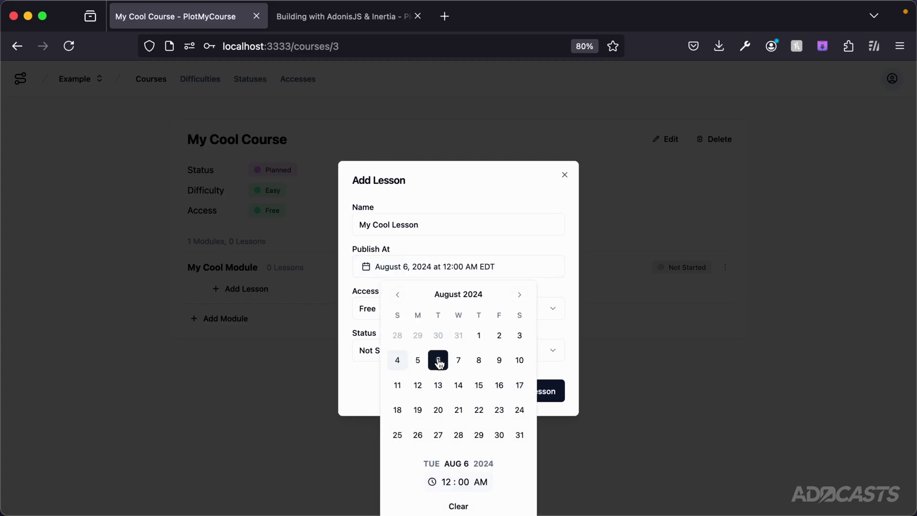
left_click(543, 270)
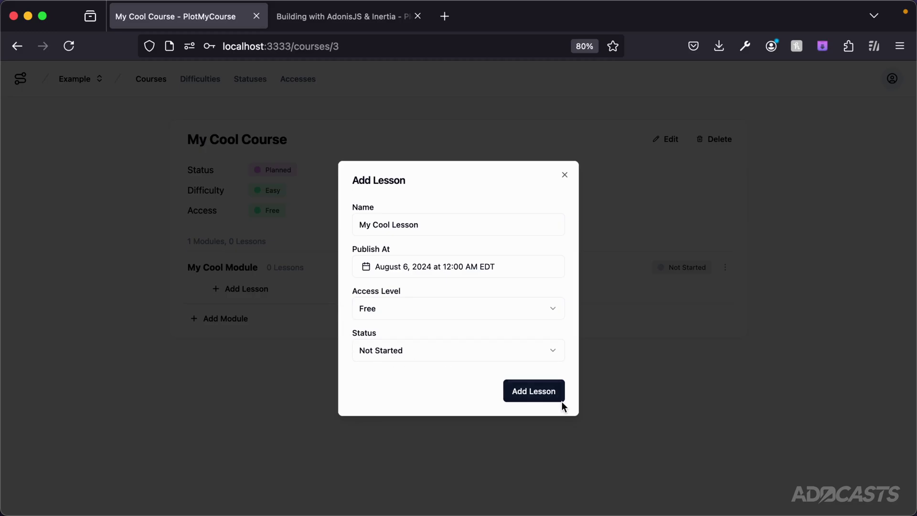
left_click(548, 390)
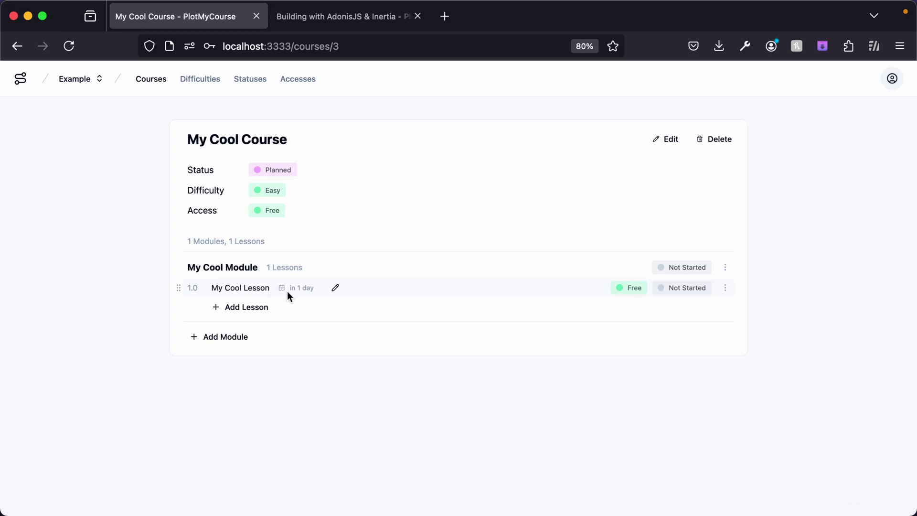
Add A Follow Up Lesson and move it above My Cool Lesson.
left_click(243, 307)
type("A")
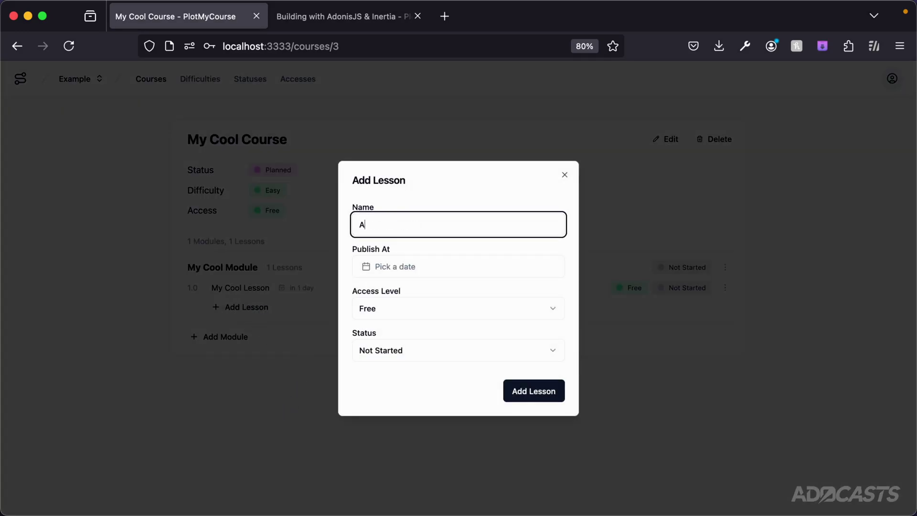
type(" Follow Up Lesson")
left_click(540, 391)
left_click_drag(175, 304, 182, 280)
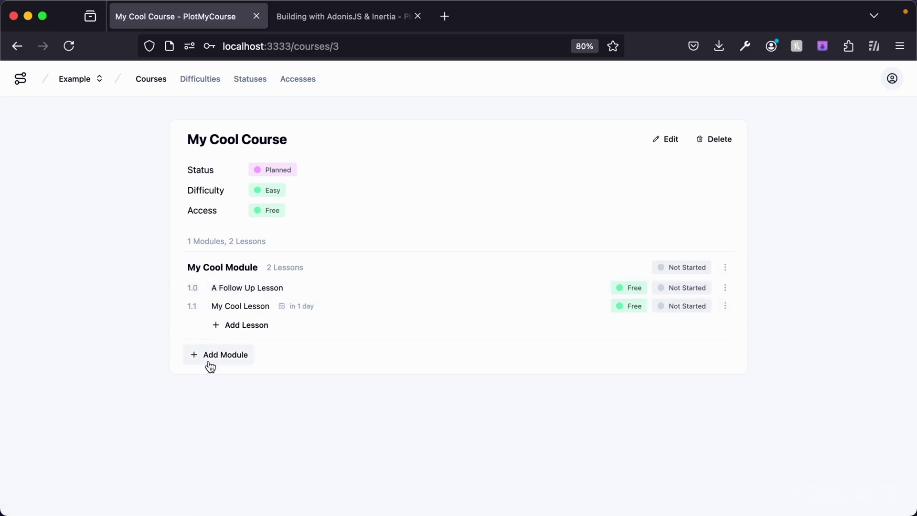
Add a second module named A Second Module to the course.
left_click(224, 358)
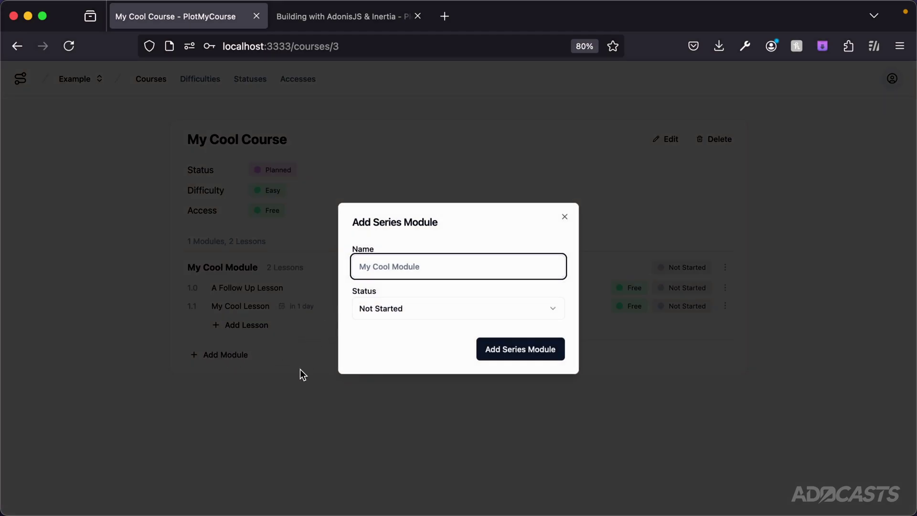
type("A Second Module")
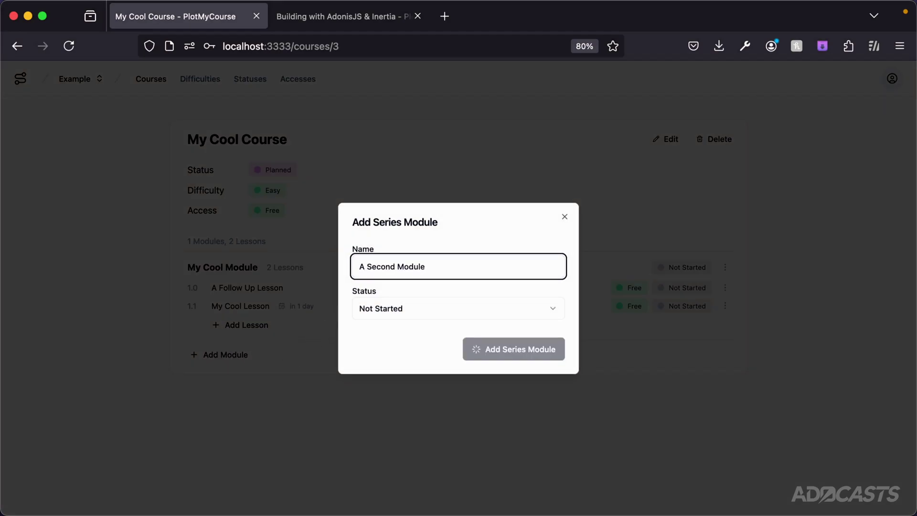
key("Return")
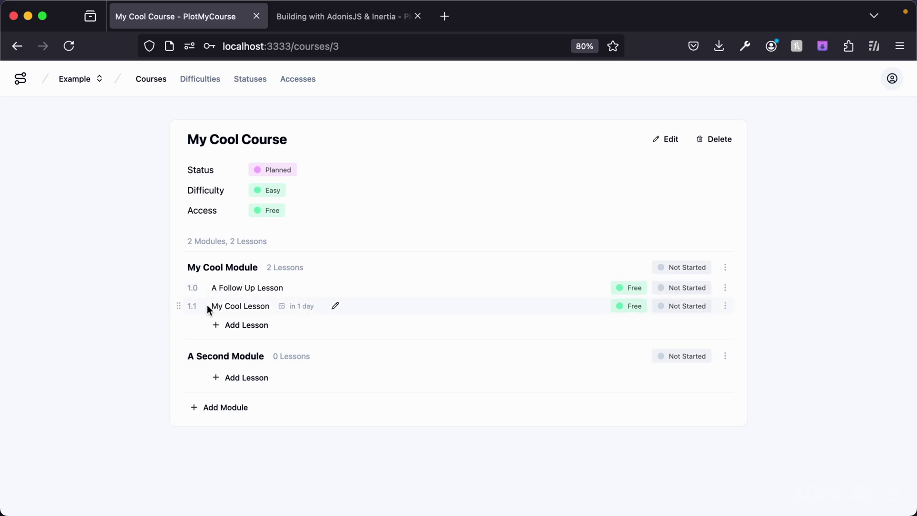
Add the lesson 'Heres a module 2 lesson' to A Second Module.
left_click(247, 377)
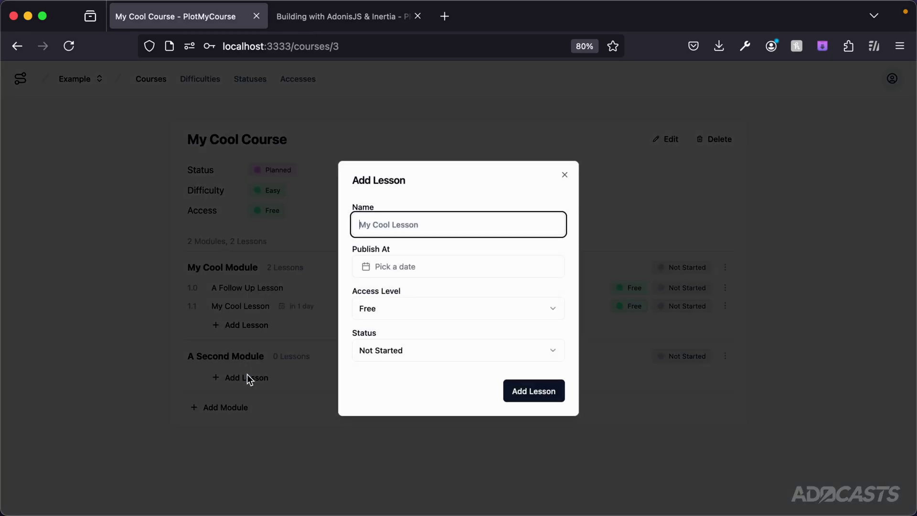
type("Heres a module 2 lesson")
key("Return")
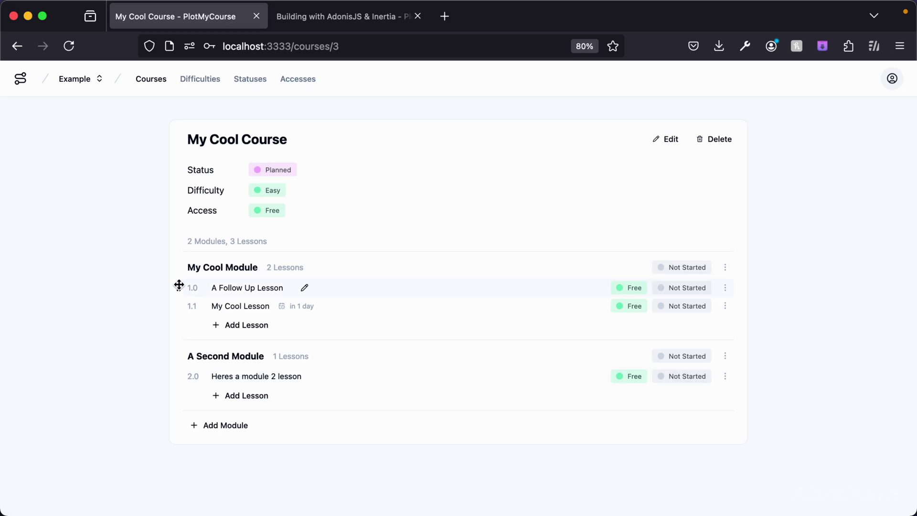
Drag A Follow Up Lesson from My Cool Module into A Second Module.
left_click_drag(178, 284, 194, 372)
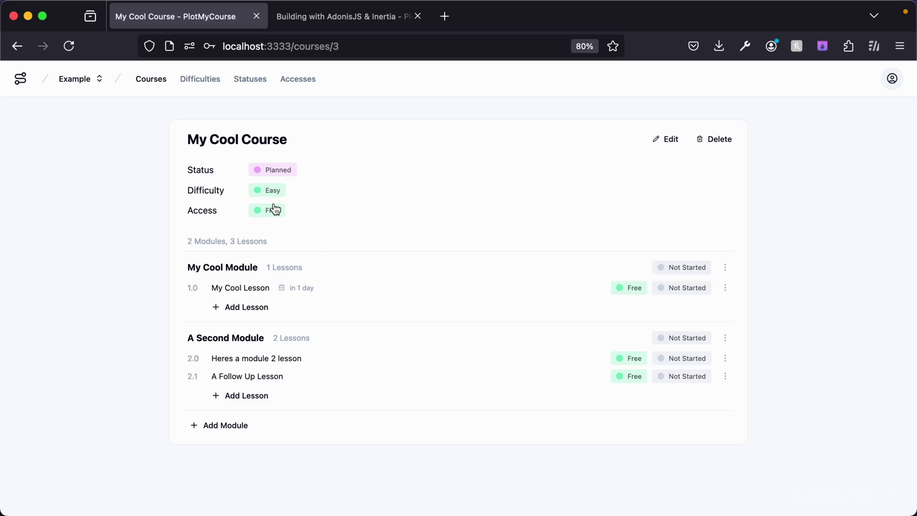
left_click(629, 289)
Make My Cool Lesson Paid and set A Second Module's status to Recorded.
left_click(623, 322)
left_click(691, 338)
left_click(686, 391)
Delete My Cool Course after closing its edit form unchanged.
left_click(670, 140)
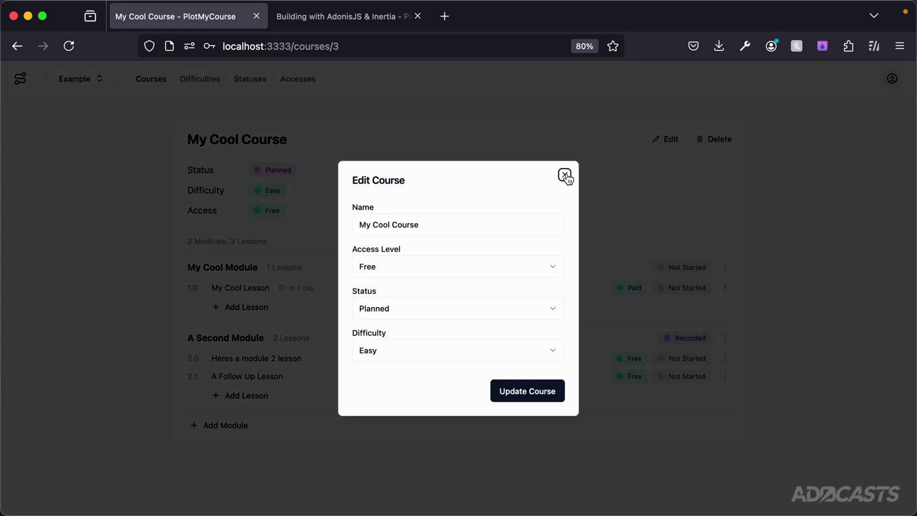
left_click(564, 175)
left_click(711, 141)
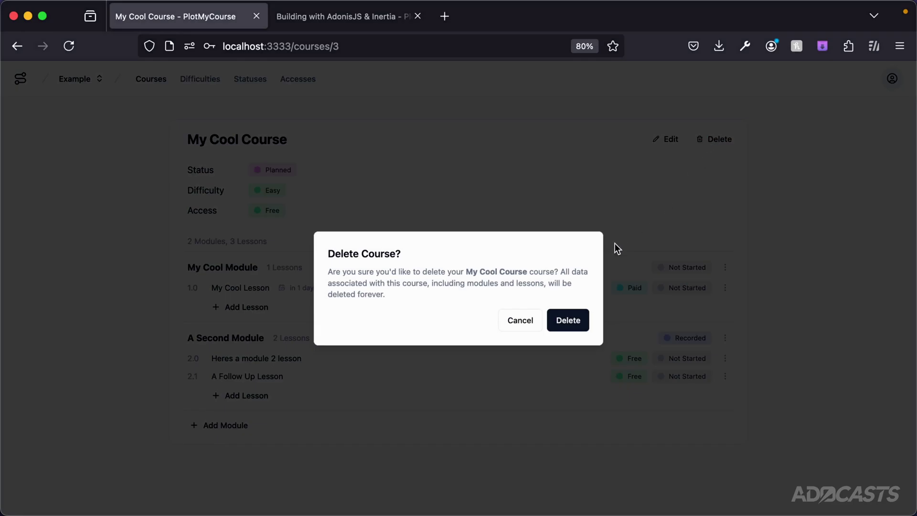
left_click(567, 323)
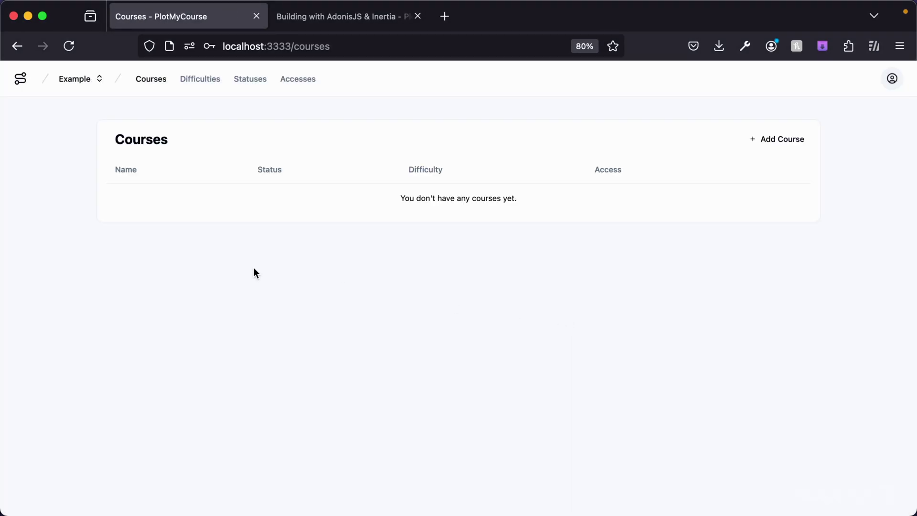
Browse the Difficulties, Statuses and Accesses settings, moving Paid above Free as default.
left_click(191, 80)
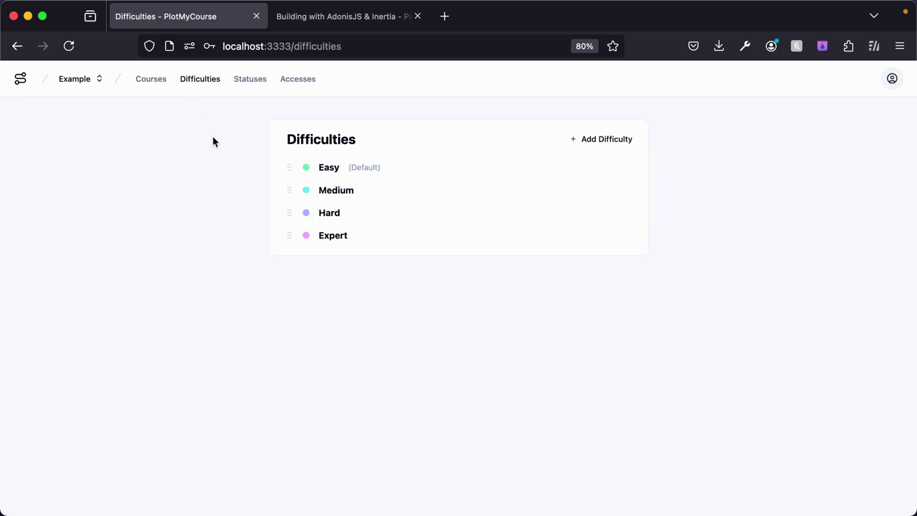
left_click(253, 79)
left_click(300, 79)
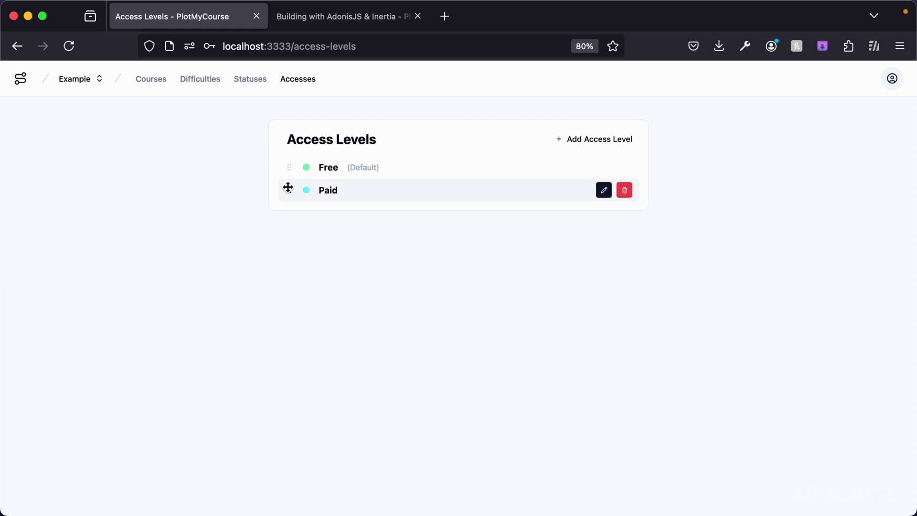
left_click_drag(289, 189, 289, 170)
Delete the Free access level and return to the Courses list.
left_click(603, 190)
left_click(623, 190)
left_click(624, 190)
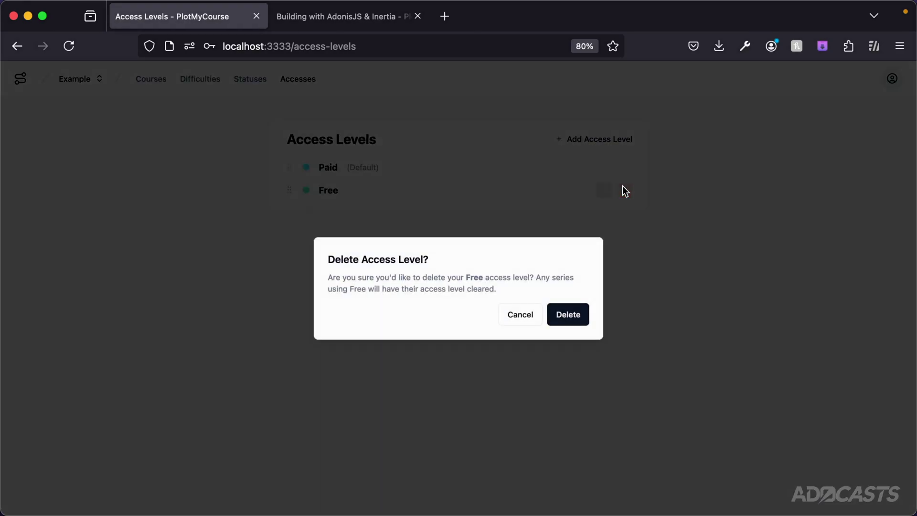
left_click(563, 306)
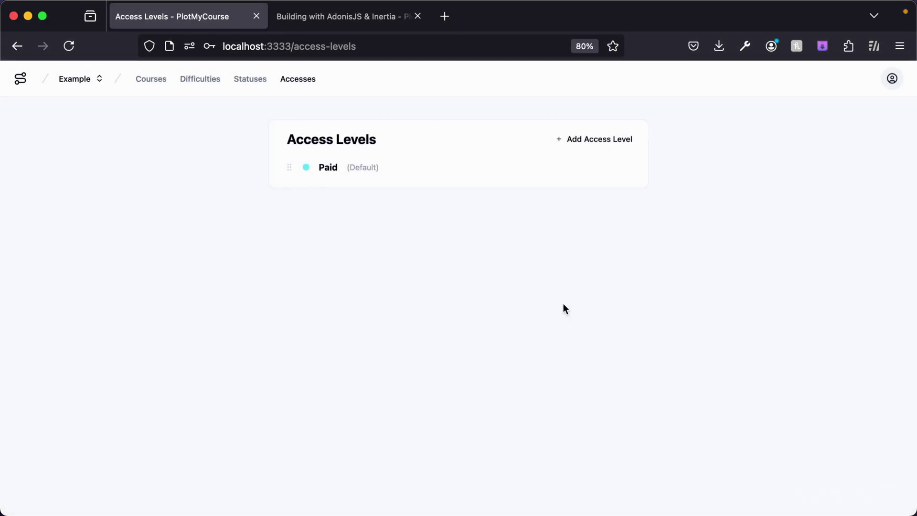
left_click(156, 78)
left_click(762, 144)
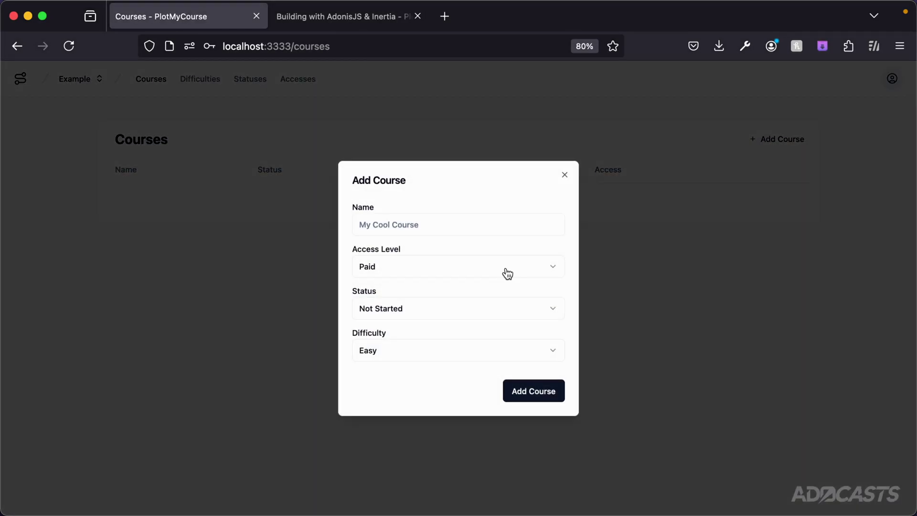
Check the Example organization's course access level options, then cancel the new course.
left_click(418, 264)
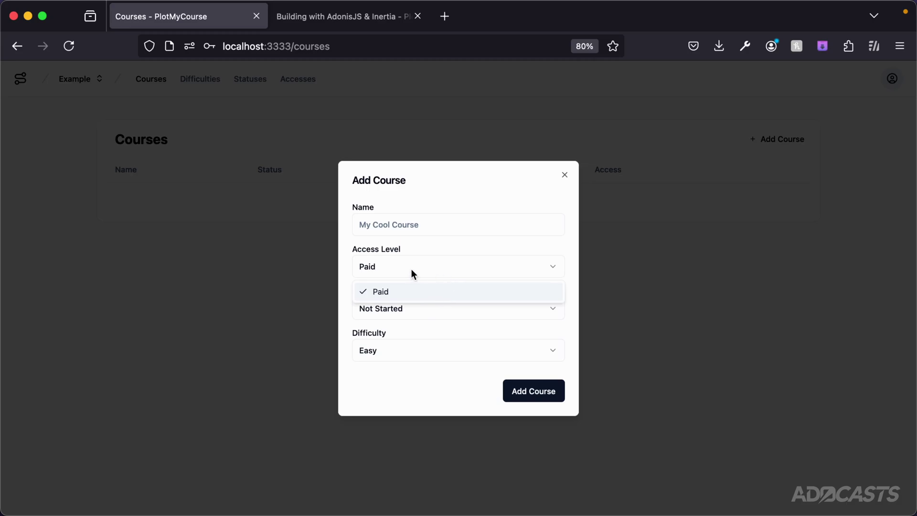
left_click(564, 176)
left_click(563, 175)
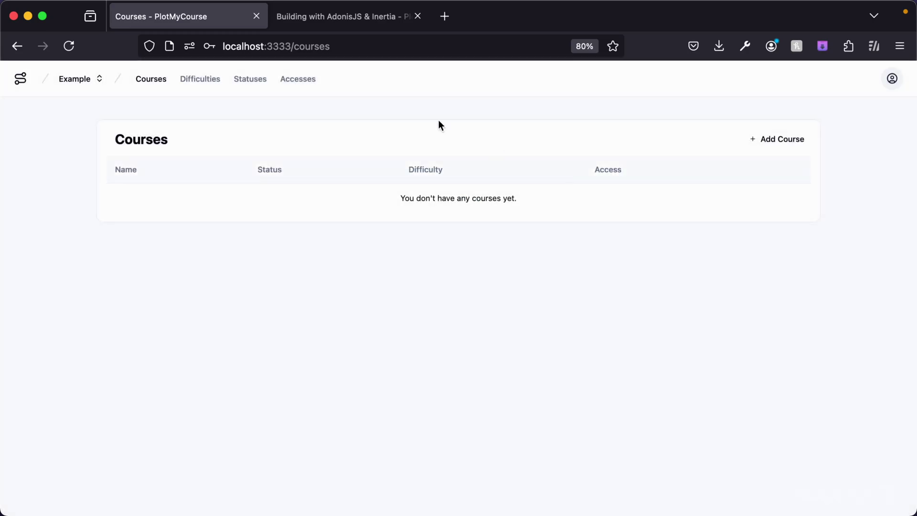
Switch to Adocasts, confirm its Free and Paid access levels, and open Profile Settings.
left_click(81, 86)
left_click(65, 130)
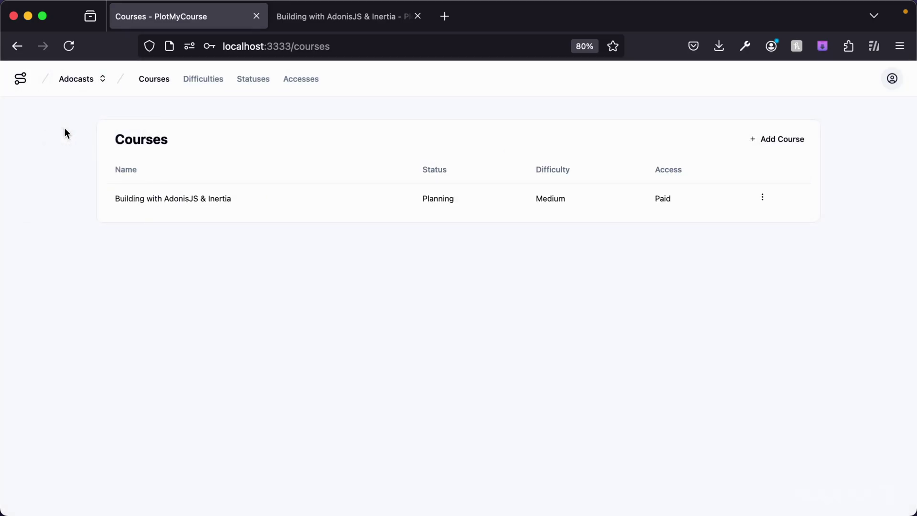
left_click(797, 139)
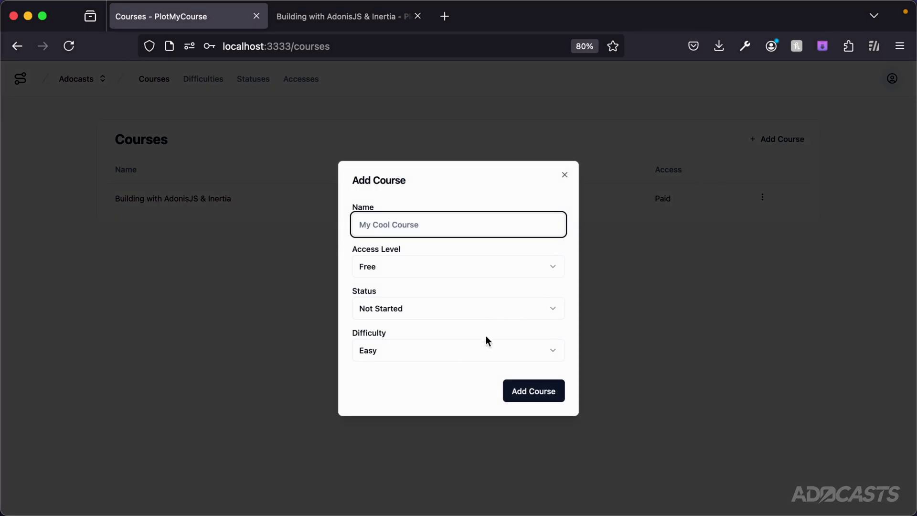
left_click(403, 266)
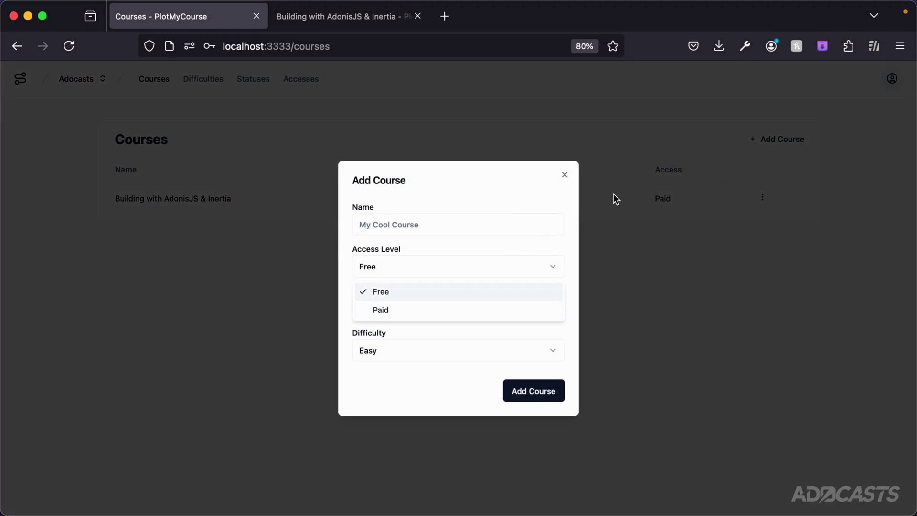
left_click(564, 175)
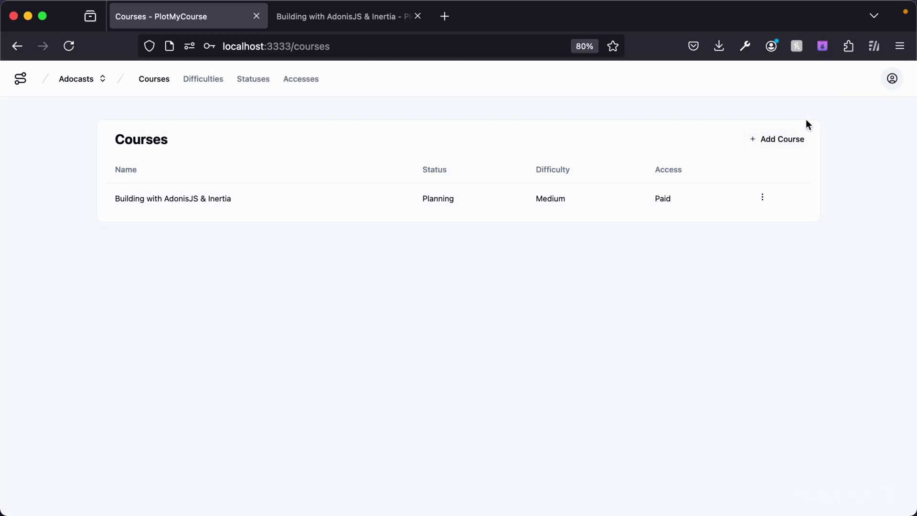
left_click(891, 79)
left_click(827, 129)
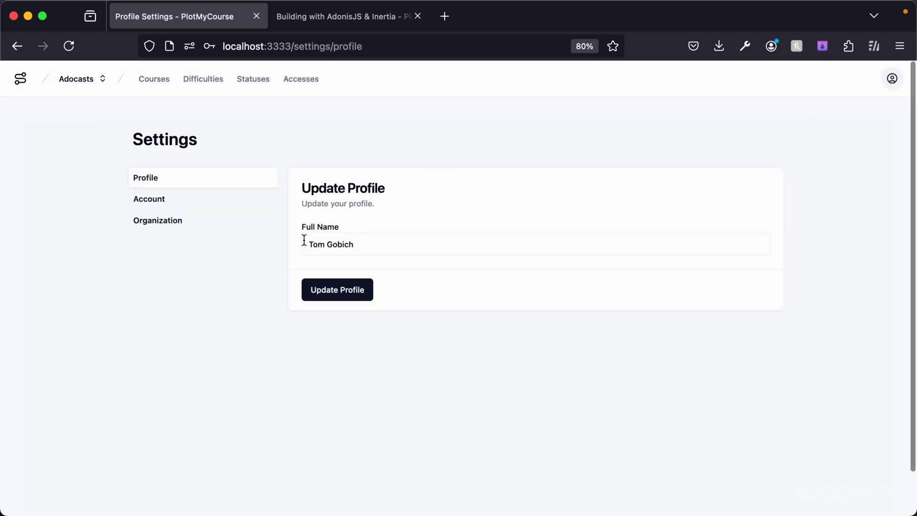
Show the Account settings page with its Update Email and Delete Account sections.
left_click(215, 199)
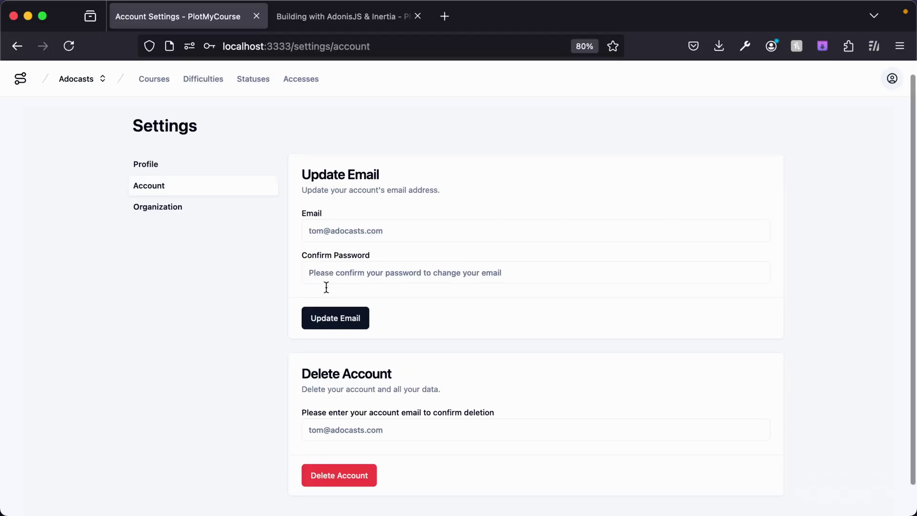
scroll(325, 287, "down", 1)
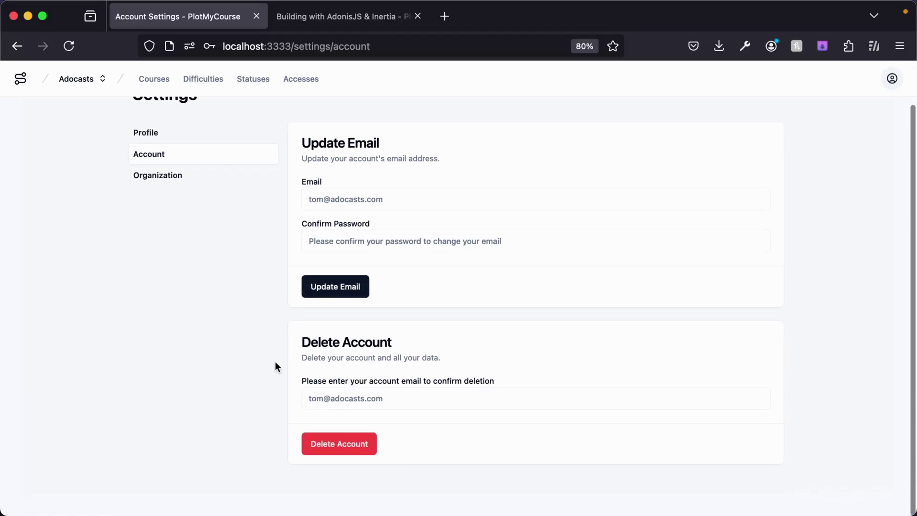
Open the Adocasts organization settings and scroll down to the Invite New Member form.
left_click(164, 174)
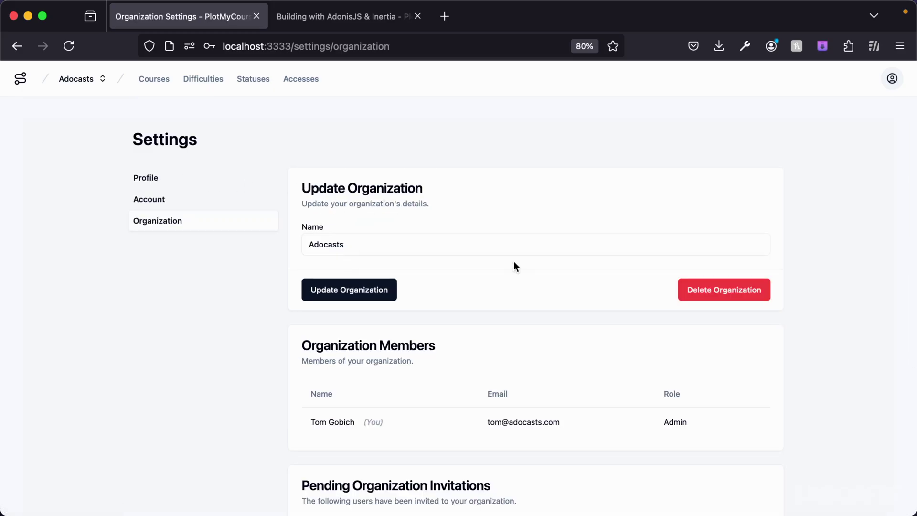
scroll(526, 321, "down", 2)
scroll(526, 320, "down", 3)
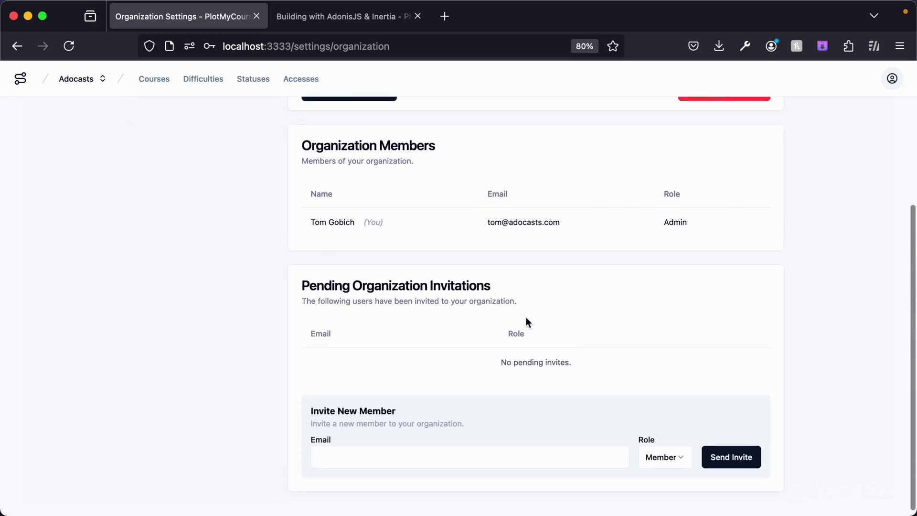
Enter the invitee's e-mail address, correcting the capital letter in its domain.
left_click(365, 461)
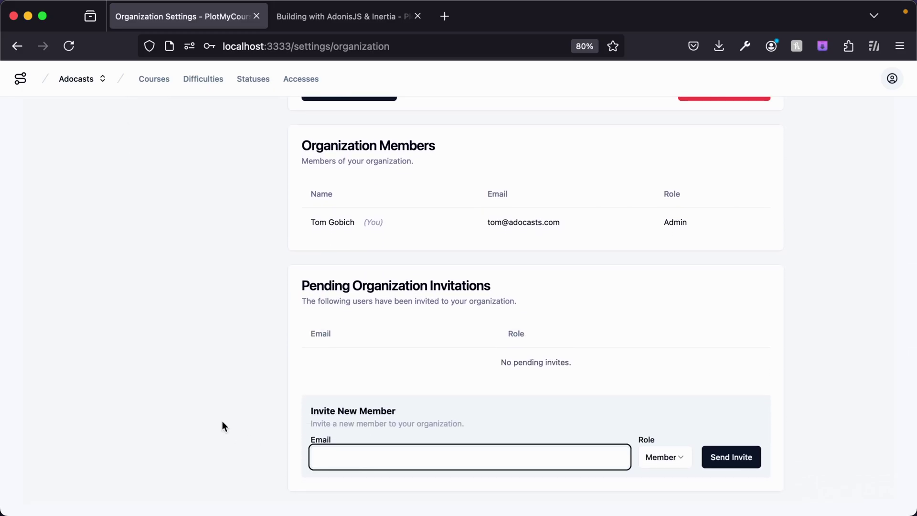
left_click(359, 456)
key("BackSpace")
type("a")
Keep the invitee's role as Member and send the invitation.
left_click(671, 459)
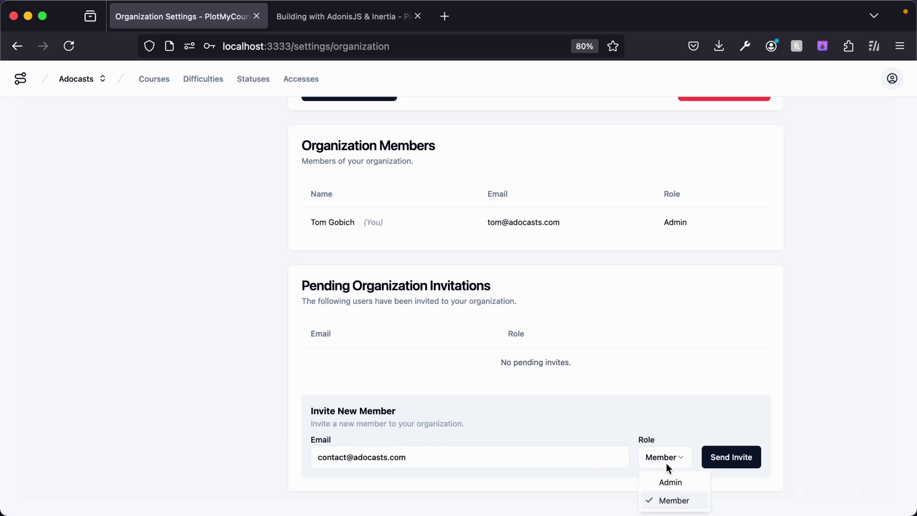
left_click(660, 501)
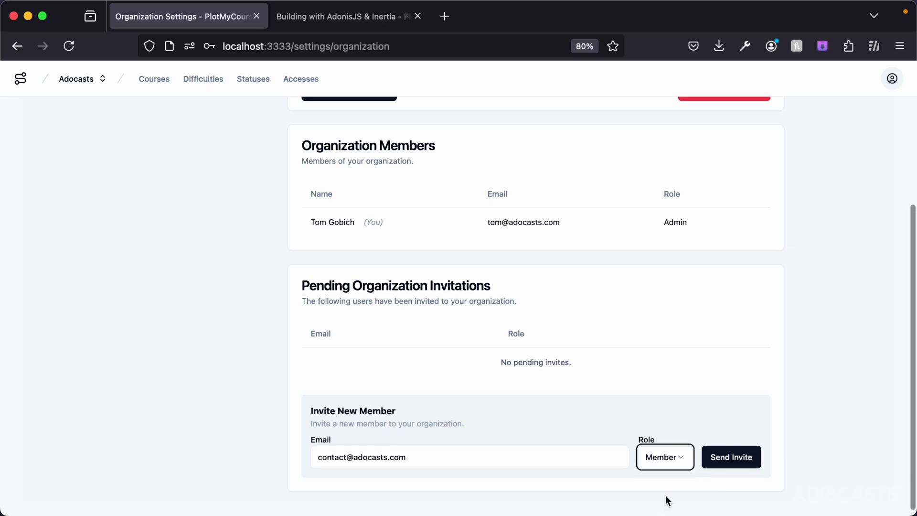
left_click(730, 461)
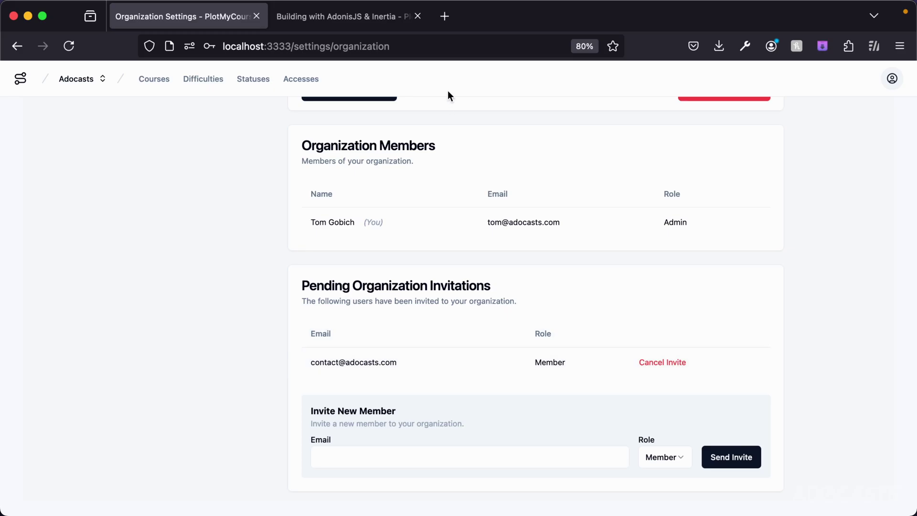
left_click(445, 19)
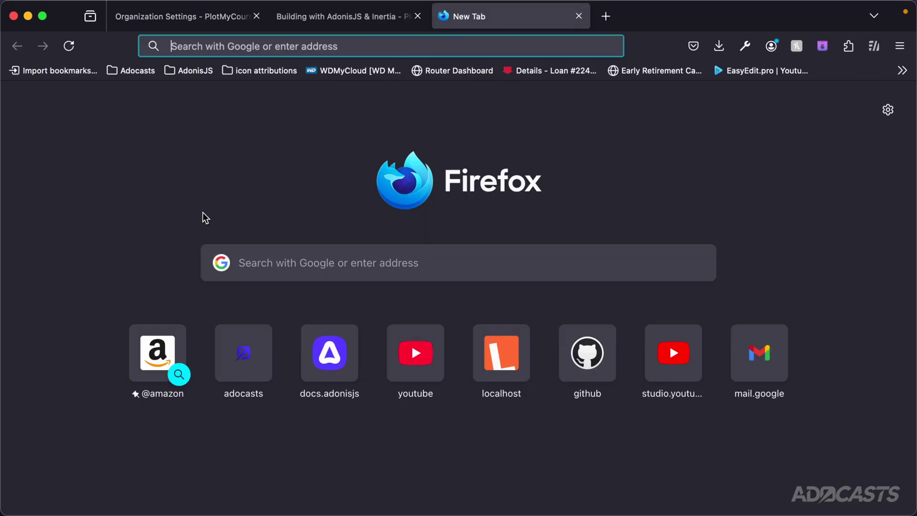
Go to mailtrap.io and open the latest Adocasts invitation in the adocasts inbox.
type("mailtrap.io/")
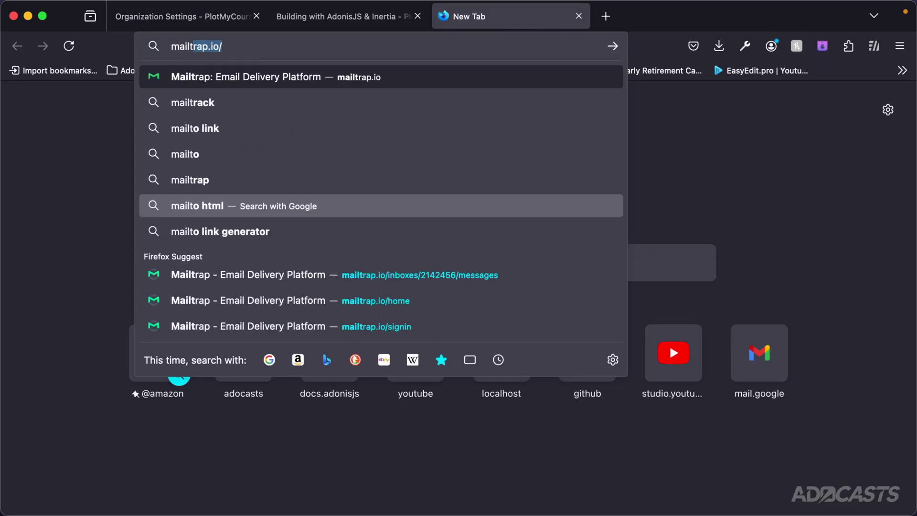
key("Return")
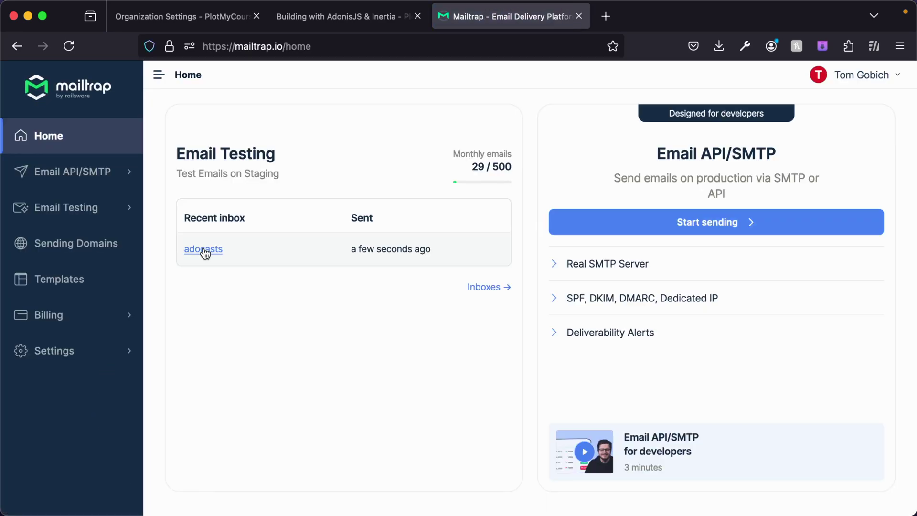
left_click(202, 249)
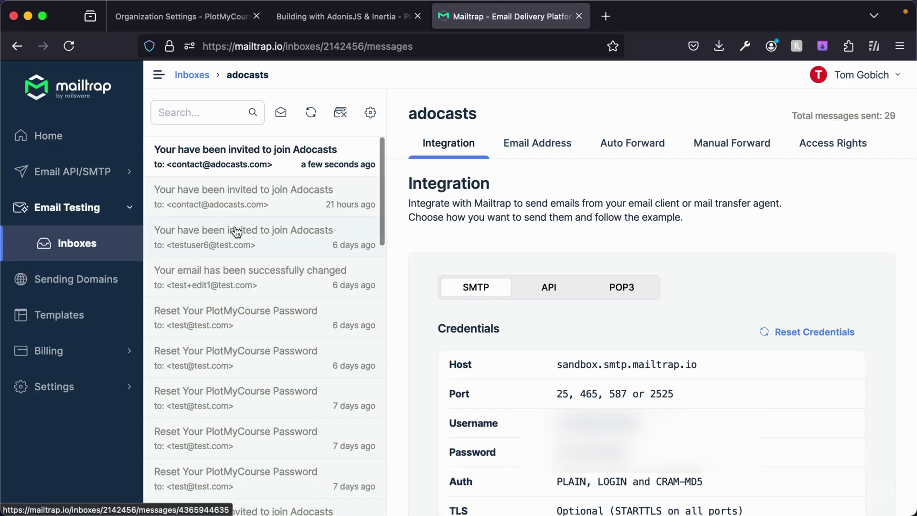
left_click(243, 159)
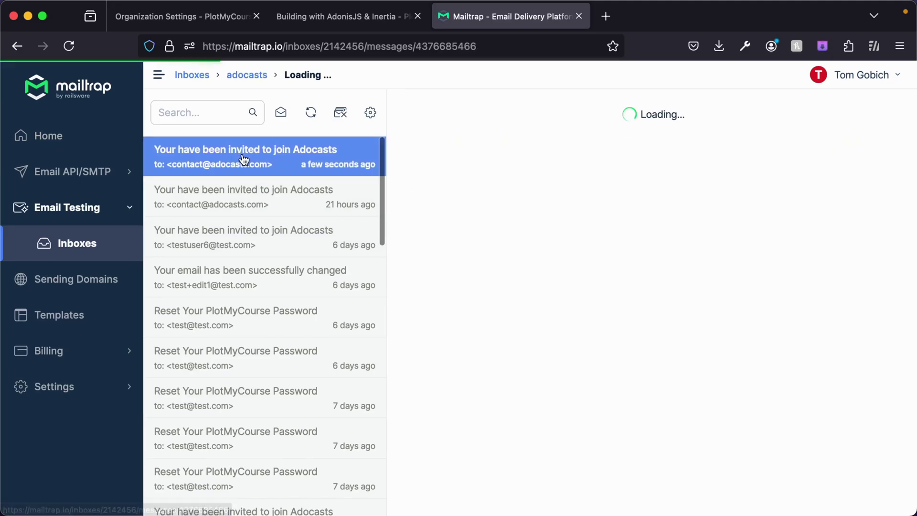
Copy the Join Organization link without site tracking and open a private browsing window.
right_click(475, 376)
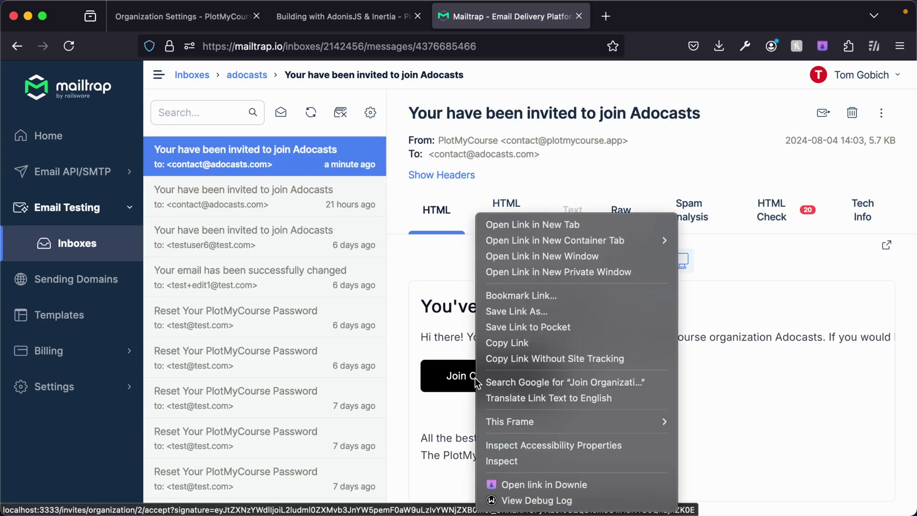
left_click(516, 359)
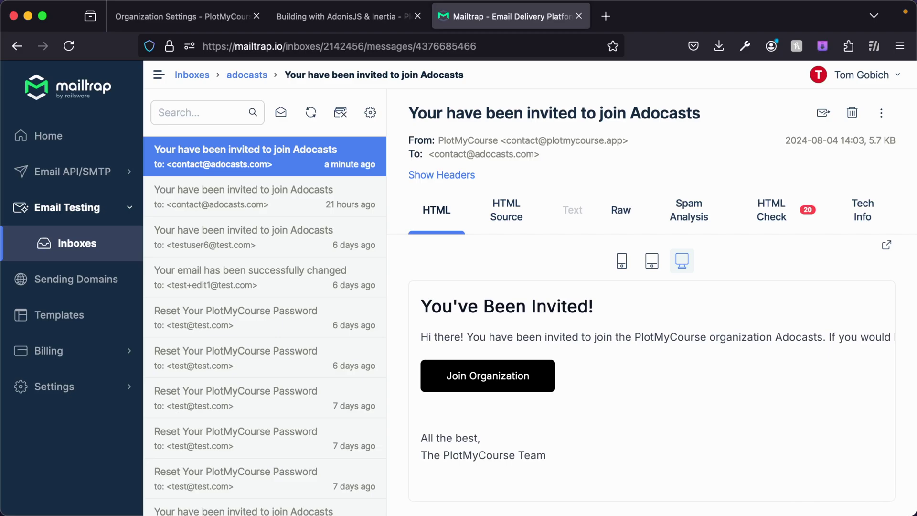
key("super+Tab")
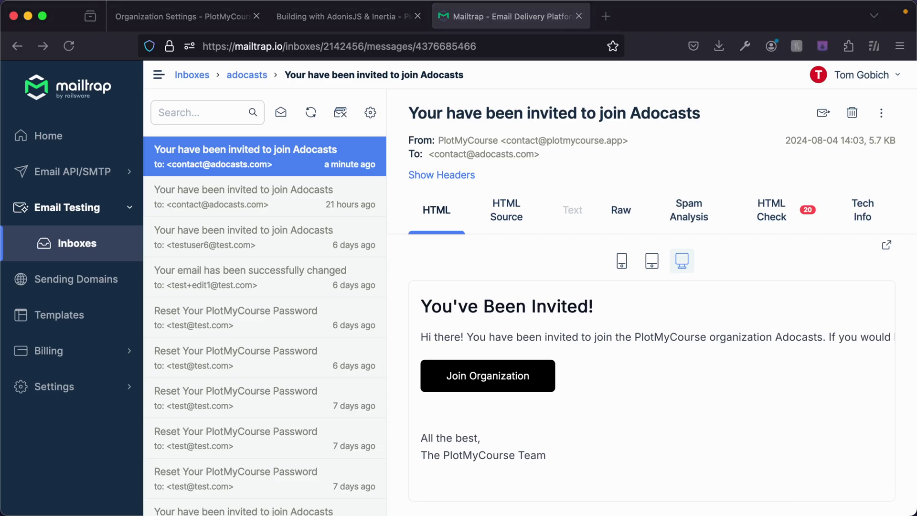
key("super+shift+p")
right_click(348, 41)
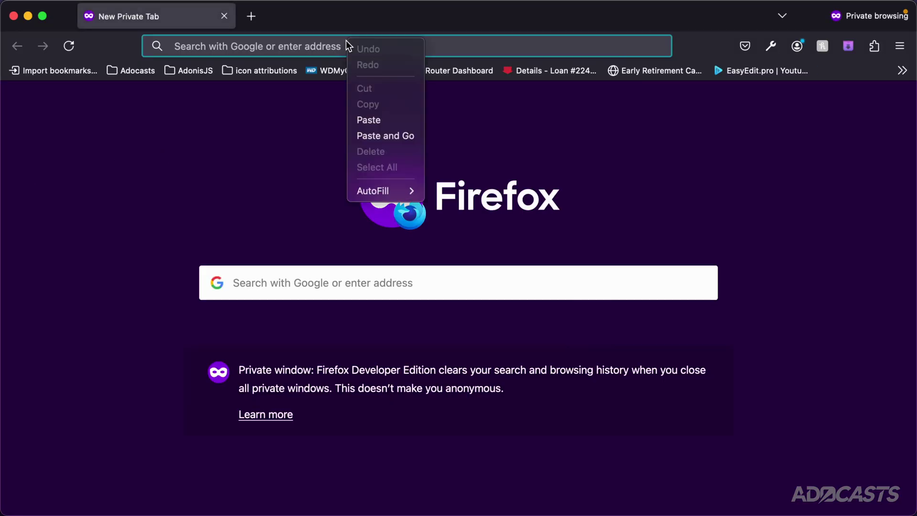
Load the join link and enter the invitee's full name and e-mail on the Register form.
left_click(385, 134)
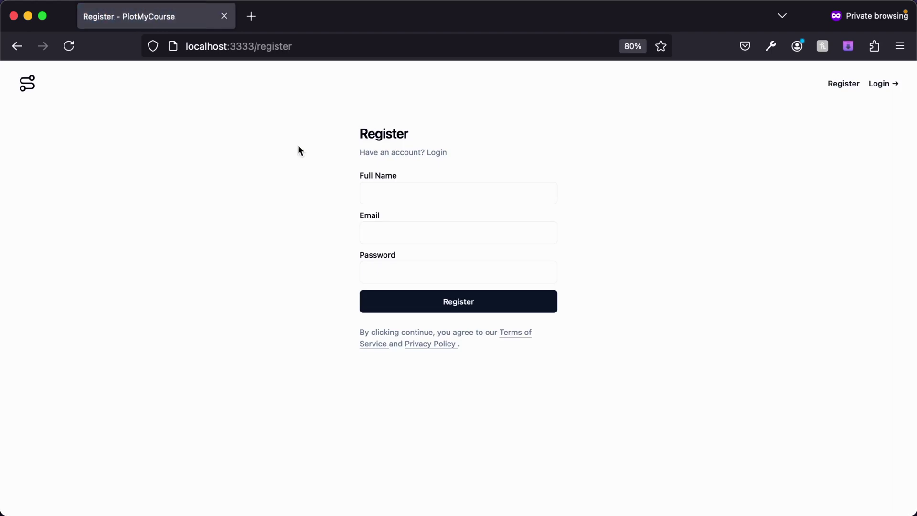
left_click(372, 196)
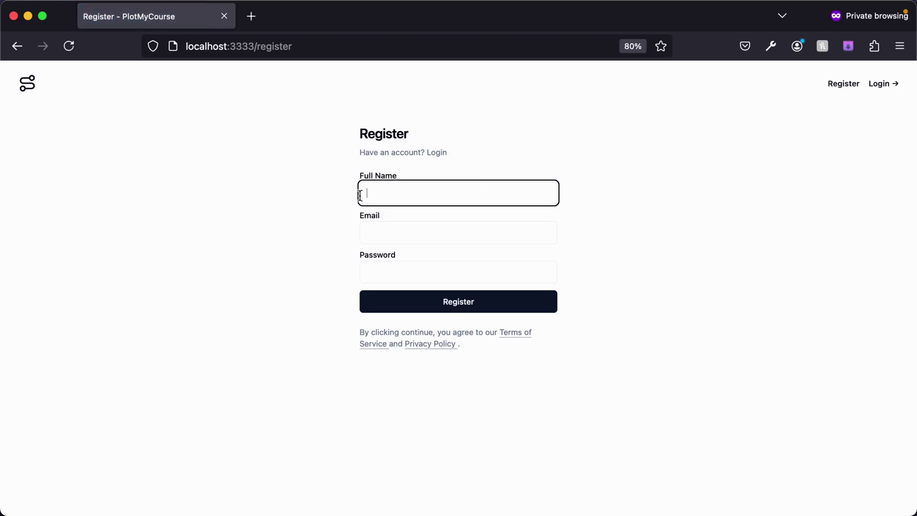
type("Ad")
left_click(457, 233)
Enter a password, register, and confirm the organization switcher lists Adocasts.
key("Tab")
type("pa")
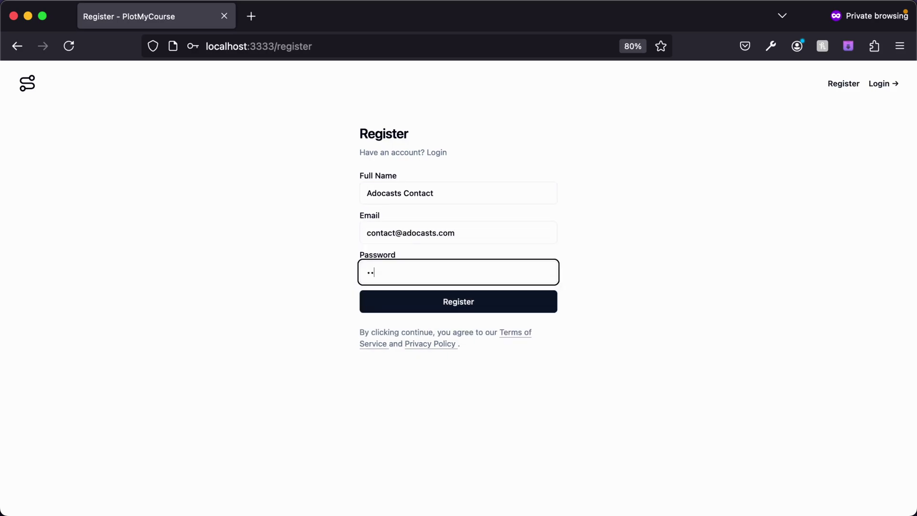
left_click(394, 300)
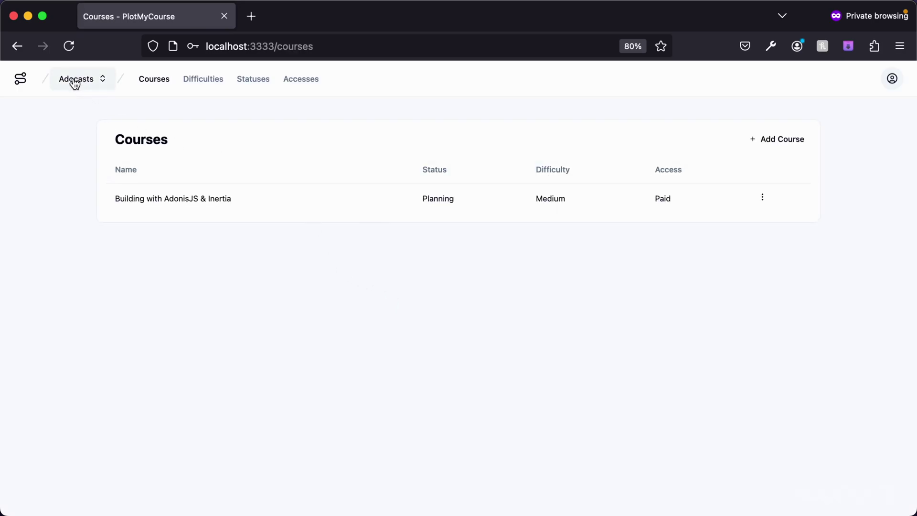
left_click(94, 85)
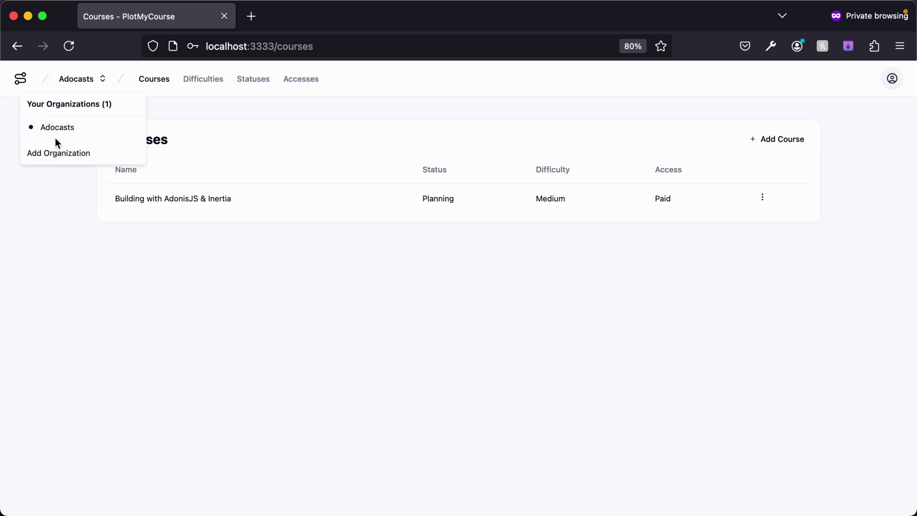
left_click(39, 200)
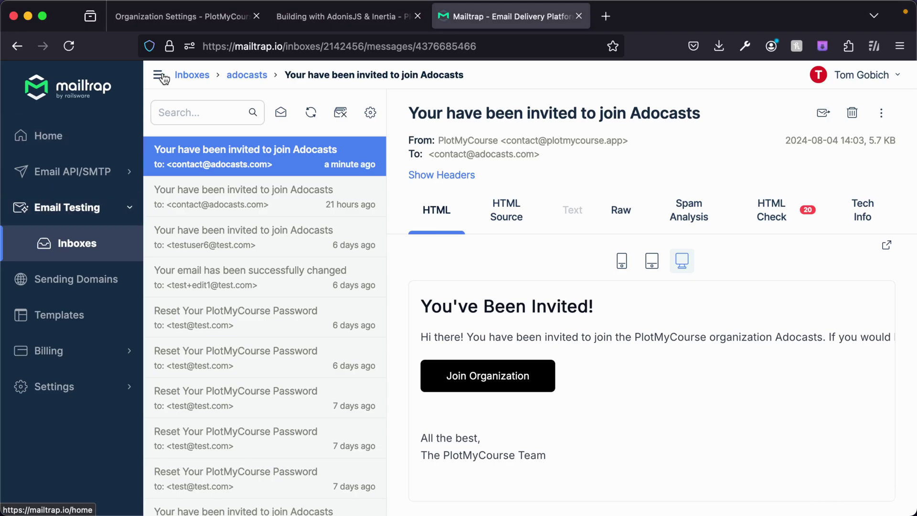
Return to the admin's Organization Settings tab and check its organization list.
left_click(176, 17)
left_click(76, 81)
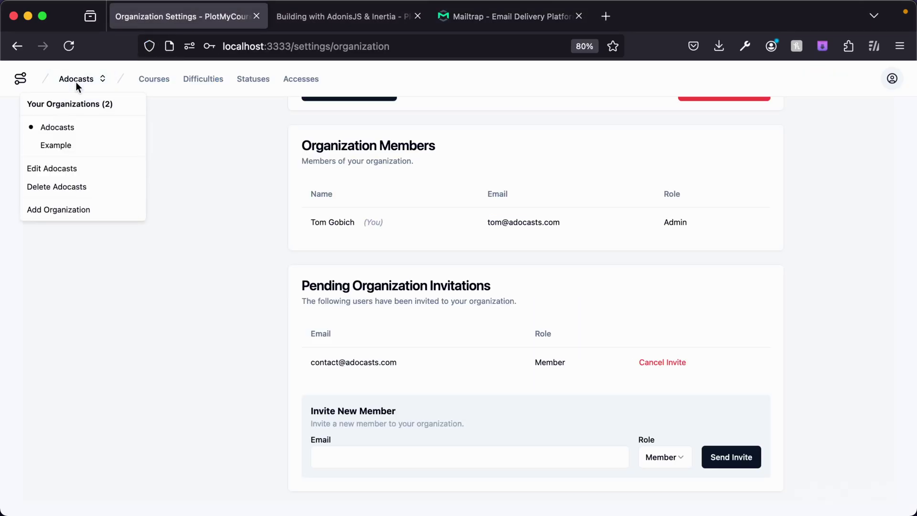
left_click(53, 247)
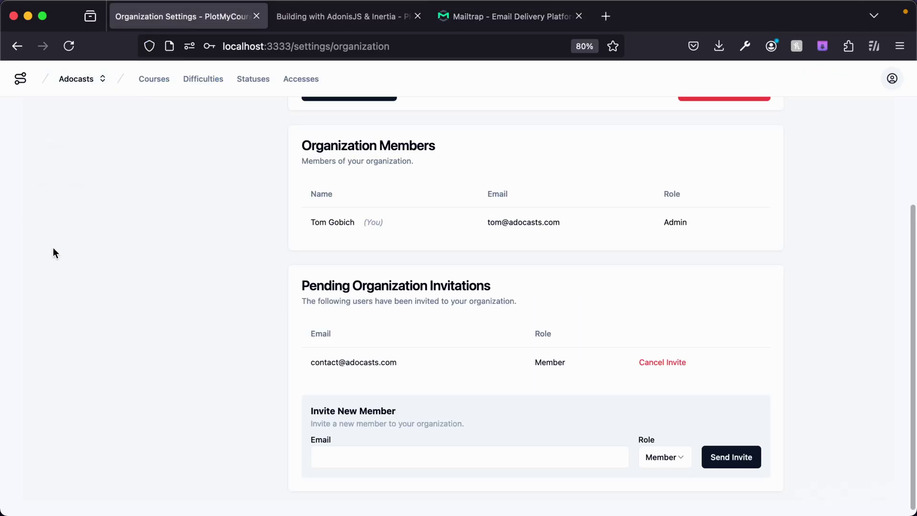
Reload Organization Settings to show the contact as a Member with no pending invites.
left_click(893, 79)
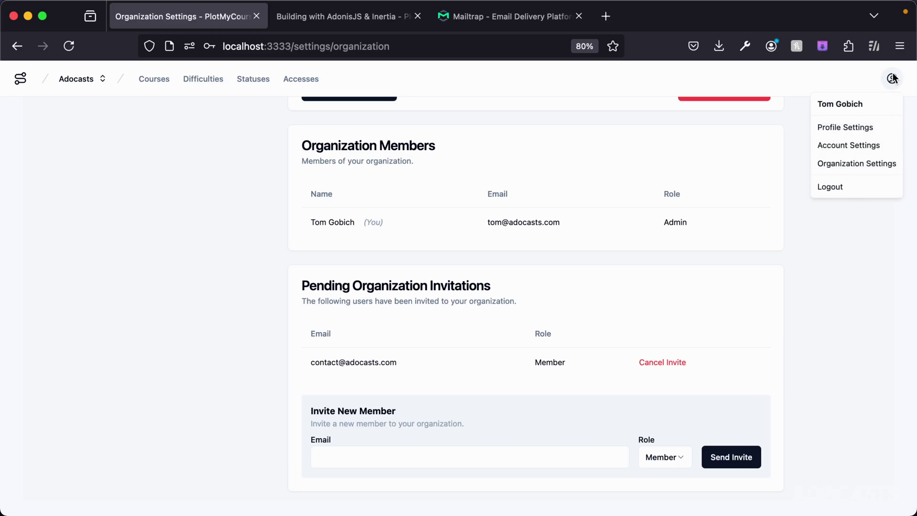
left_click(839, 164)
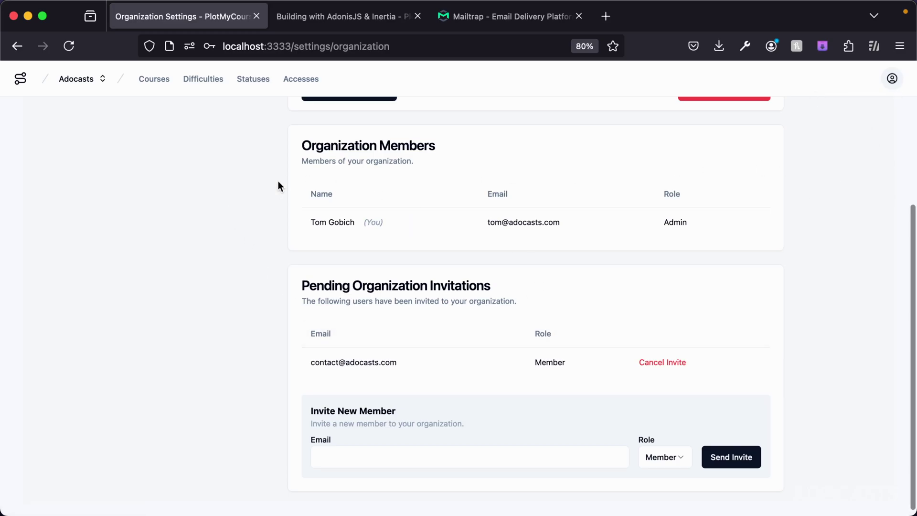
left_click(68, 46)
scroll(225, 325, "down", 2)
scroll(225, 323, "down", 3)
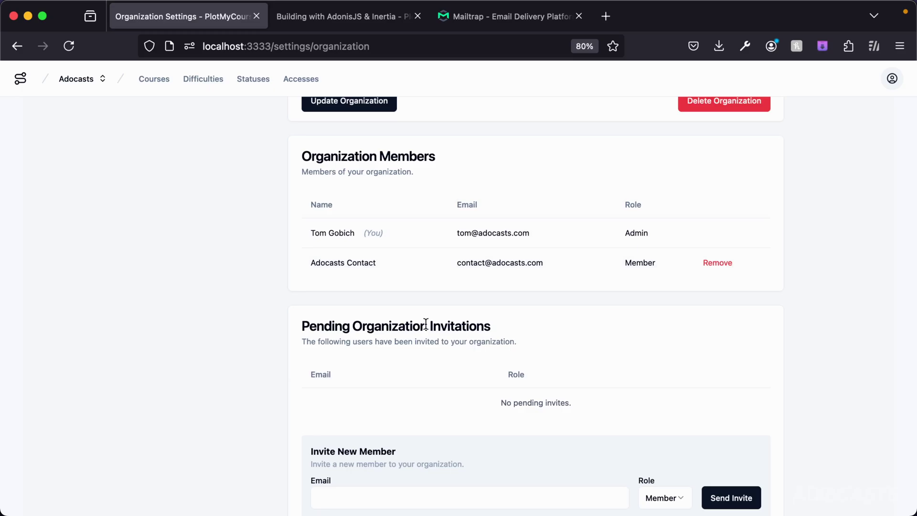
key("super+grave")
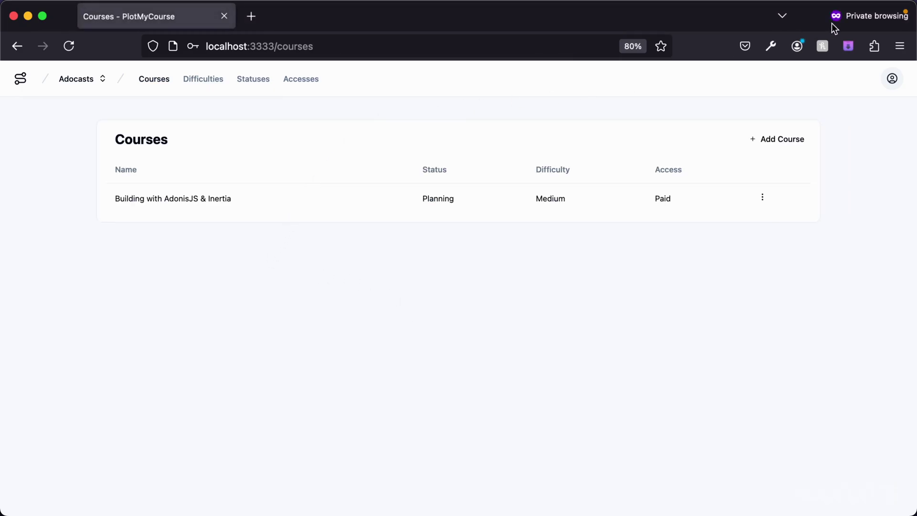
As the new member, view Account Settings and Difficulties, then open Building with AdonisJS & Inertia (12 modules, 69 lessons).
left_click(892, 80)
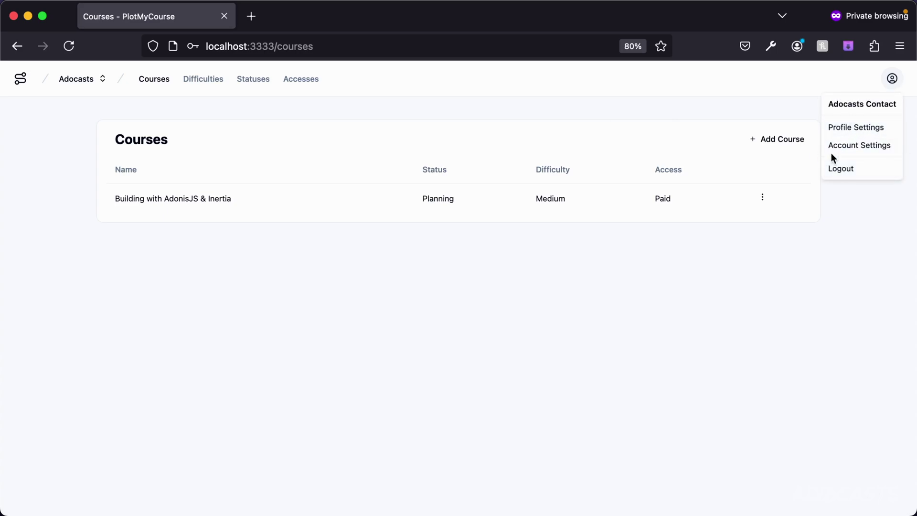
left_click(845, 148)
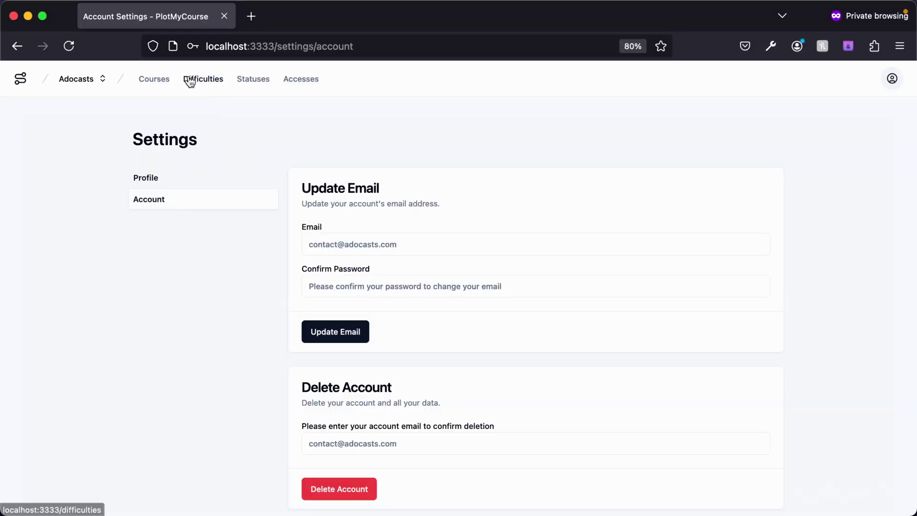
left_click(190, 78)
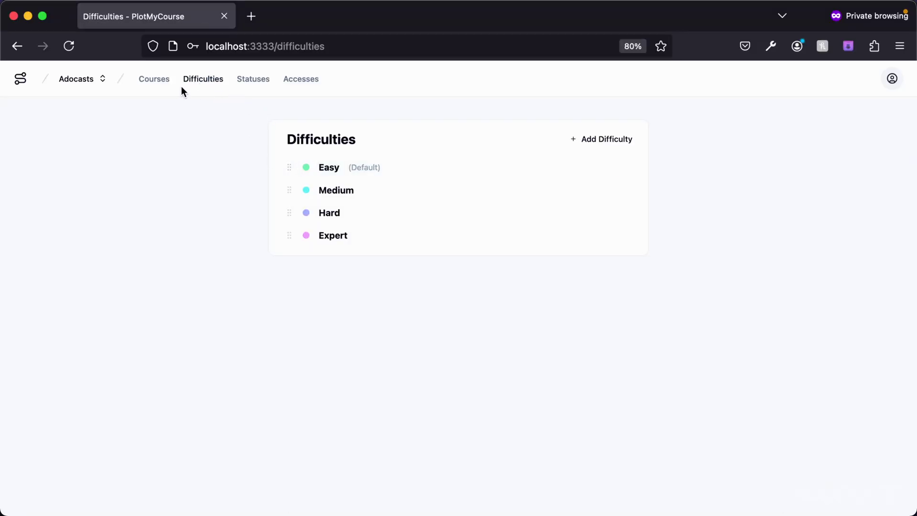
left_click(154, 79)
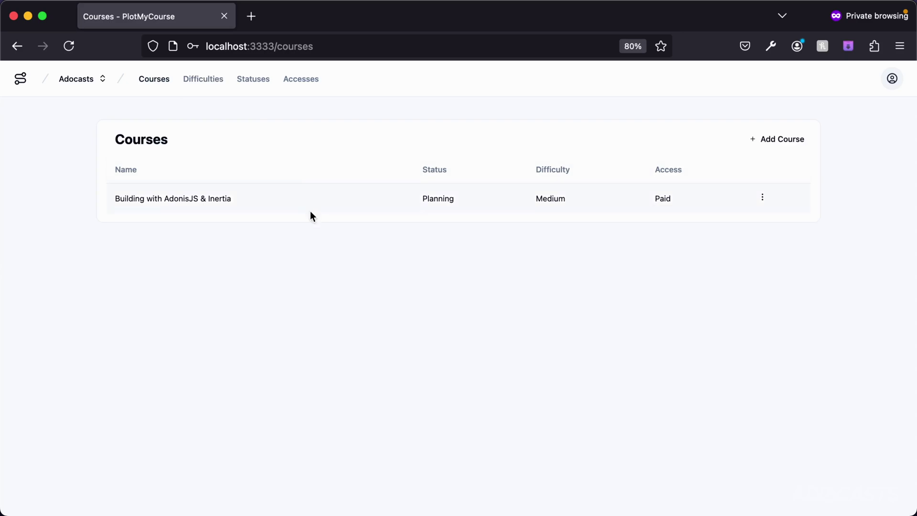
left_click(199, 199)
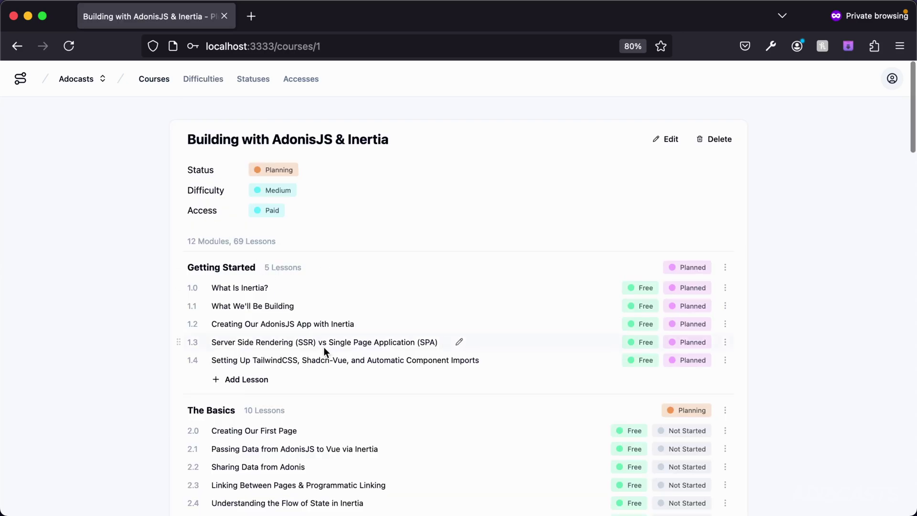